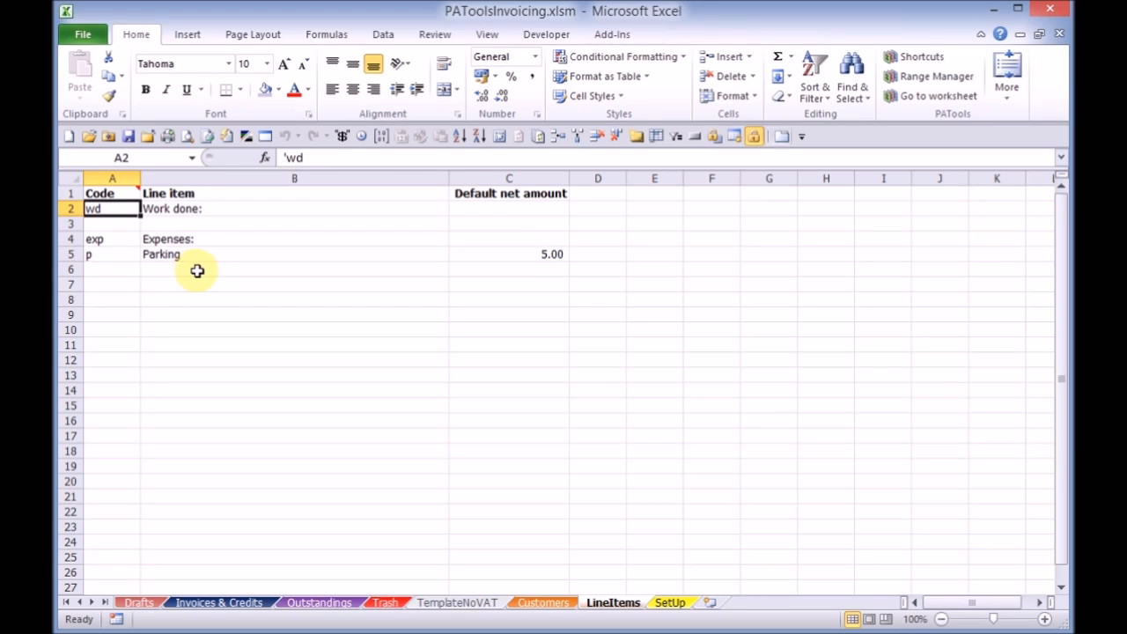
# Start a new invoice in row 10 of Invoices & Credits and fill in its recipient details from the saved customer list
pyautogui.moveTo(103, 193)
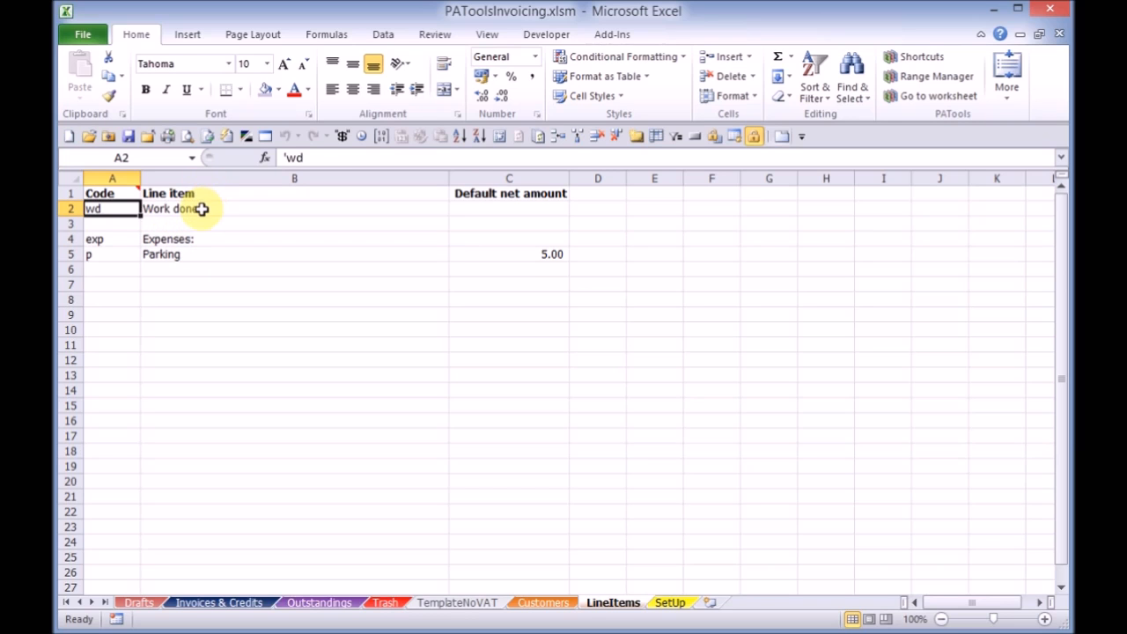
pyautogui.click(201, 210)
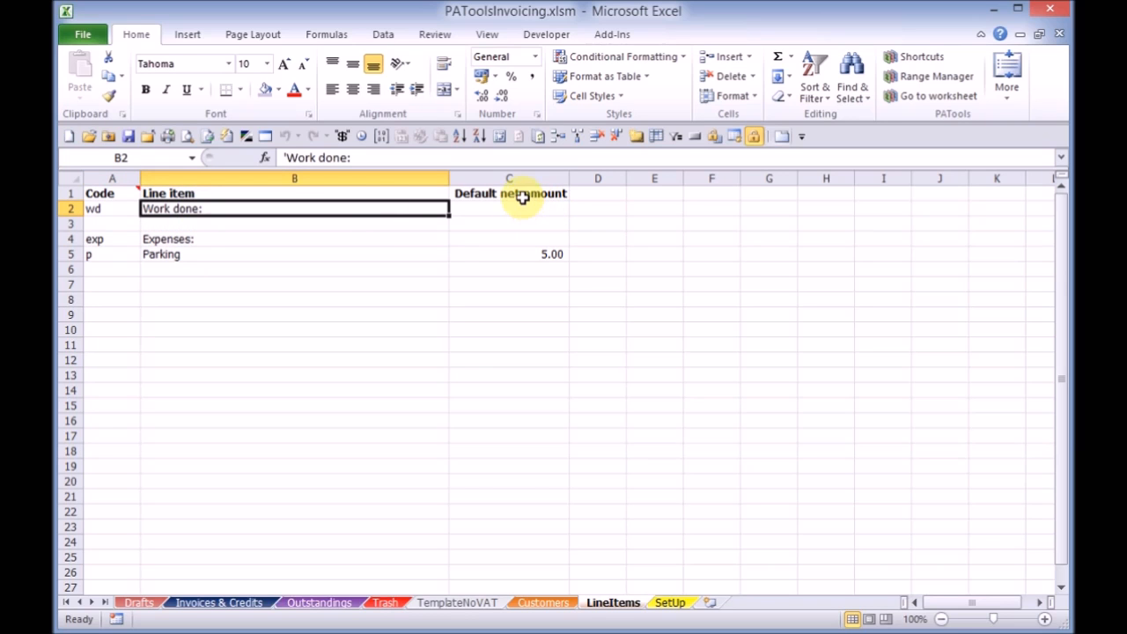
pyautogui.click(221, 603)
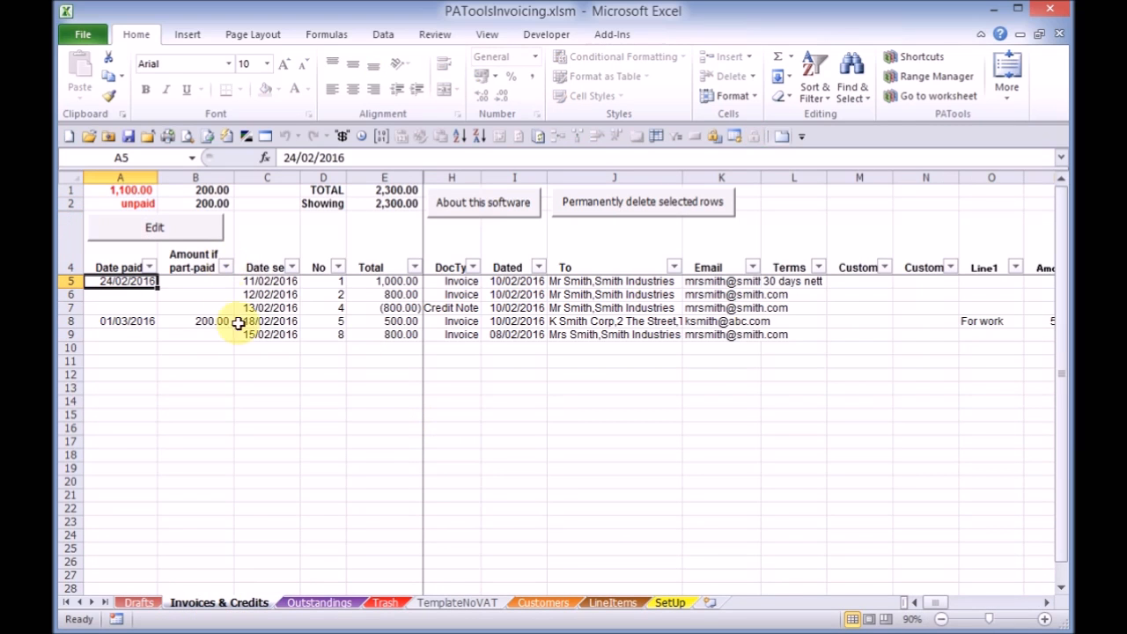
pyautogui.click(254, 347)
pyautogui.click(164, 231)
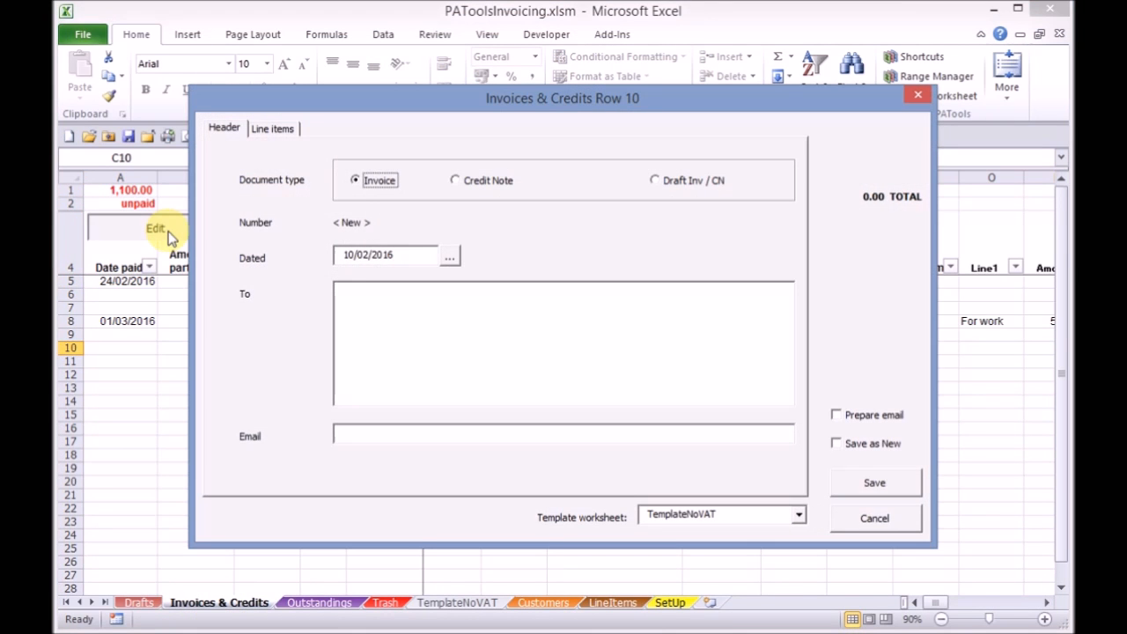
pyautogui.doubleClick(355, 304)
pyautogui.doubleClick(342, 185)
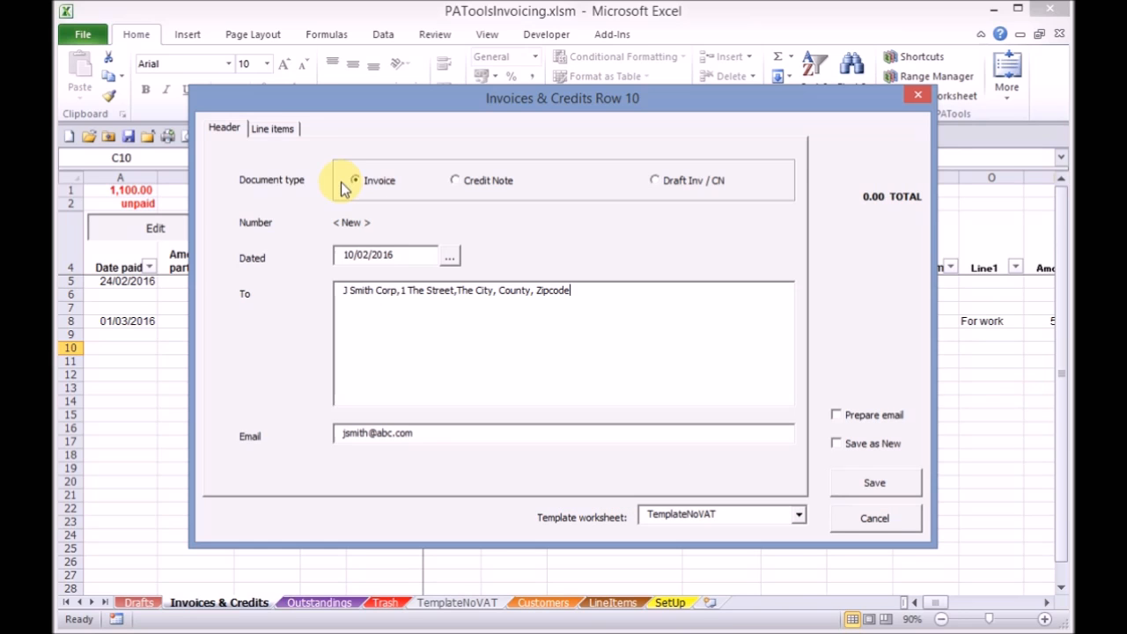
# Fill line 1 of the new invoice with the saved Parking item and discard the invoice
pyautogui.click(279, 132)
pyautogui.click(276, 178)
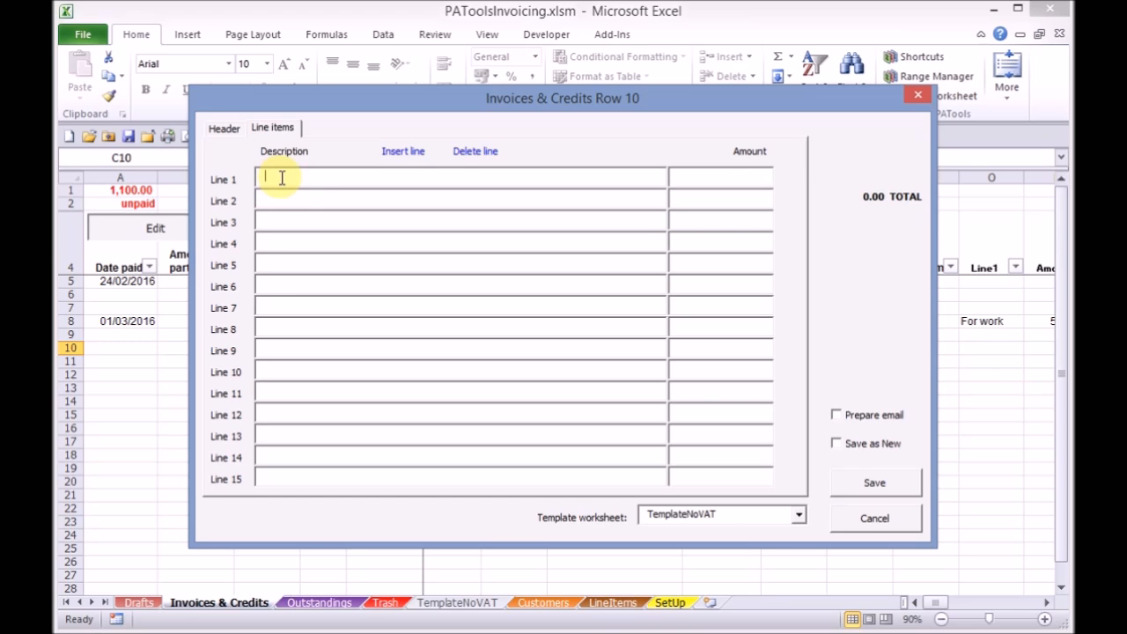
pyautogui.doubleClick(281, 177)
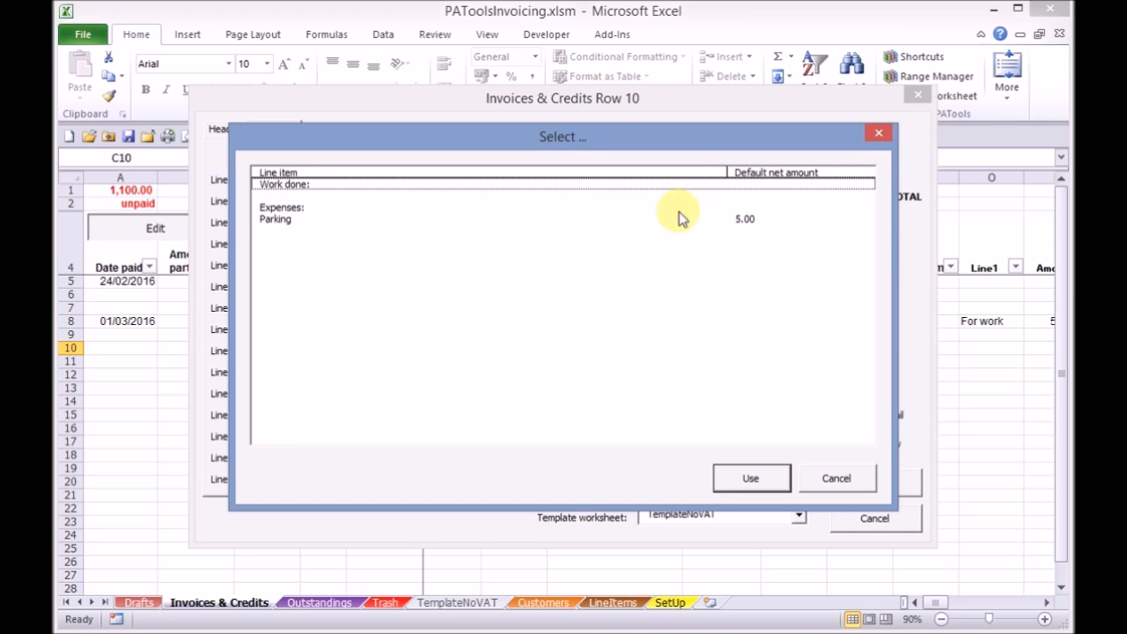
pyautogui.doubleClick(284, 222)
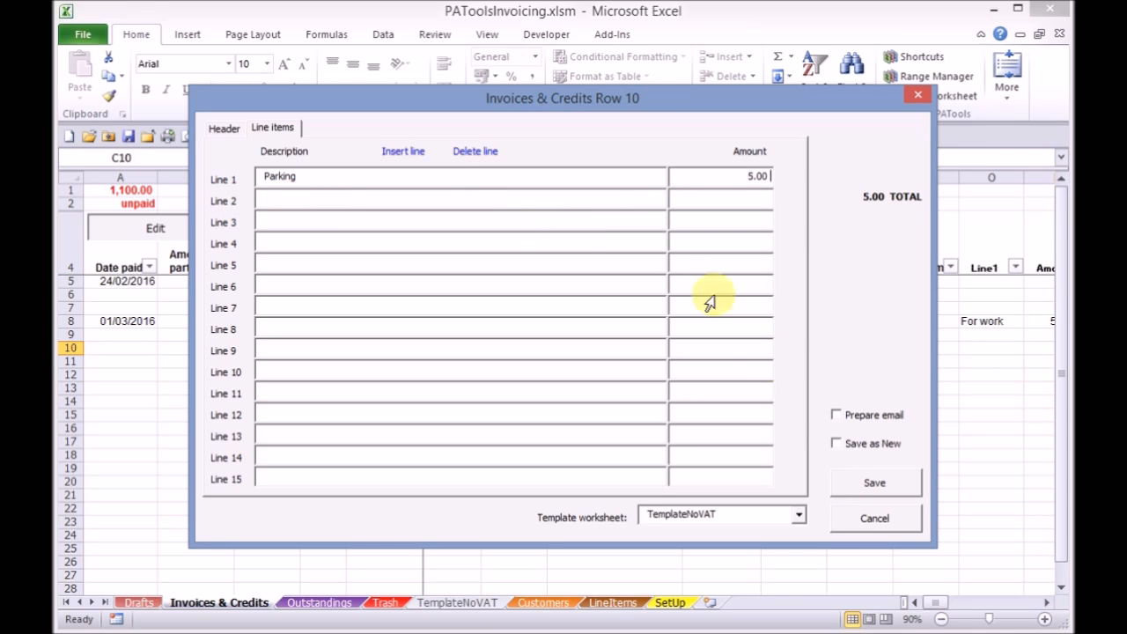
pyautogui.click(876, 518)
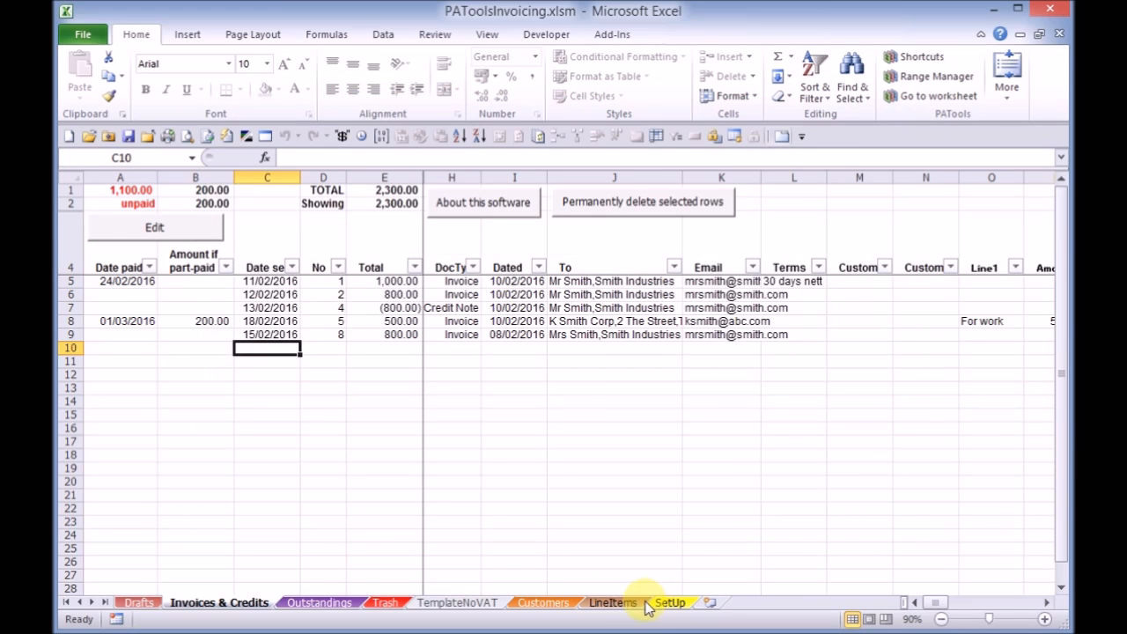
# Add code p1 with the line item Product 1 in row 7 of the LineItems sheet
pyautogui.click(616, 602)
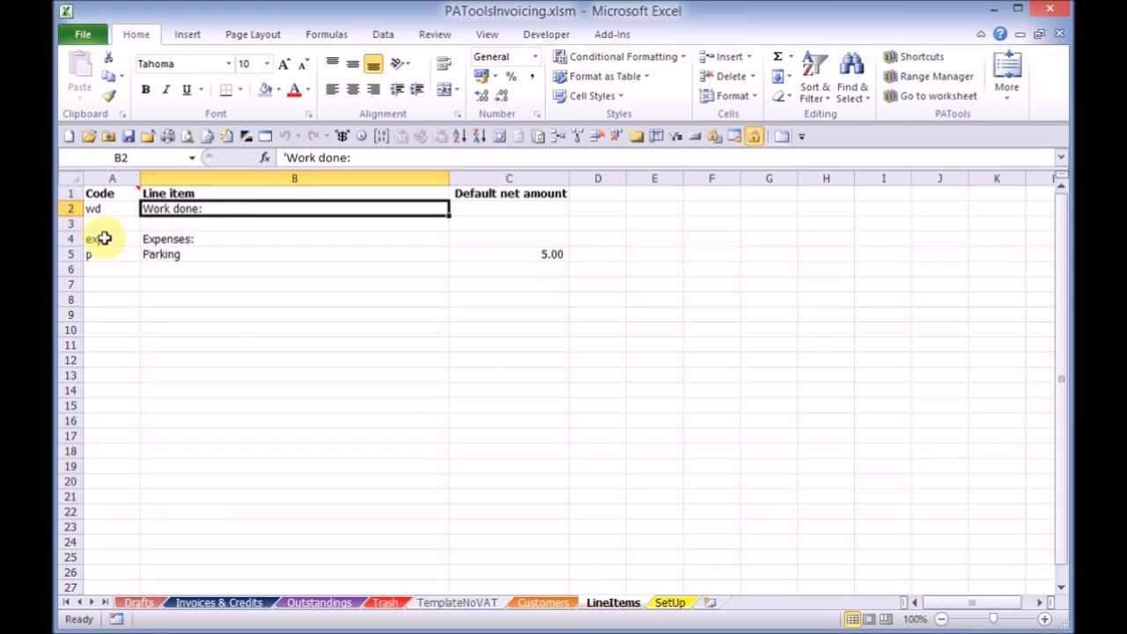
pyautogui.click(104, 282)
pyautogui.write('p1')
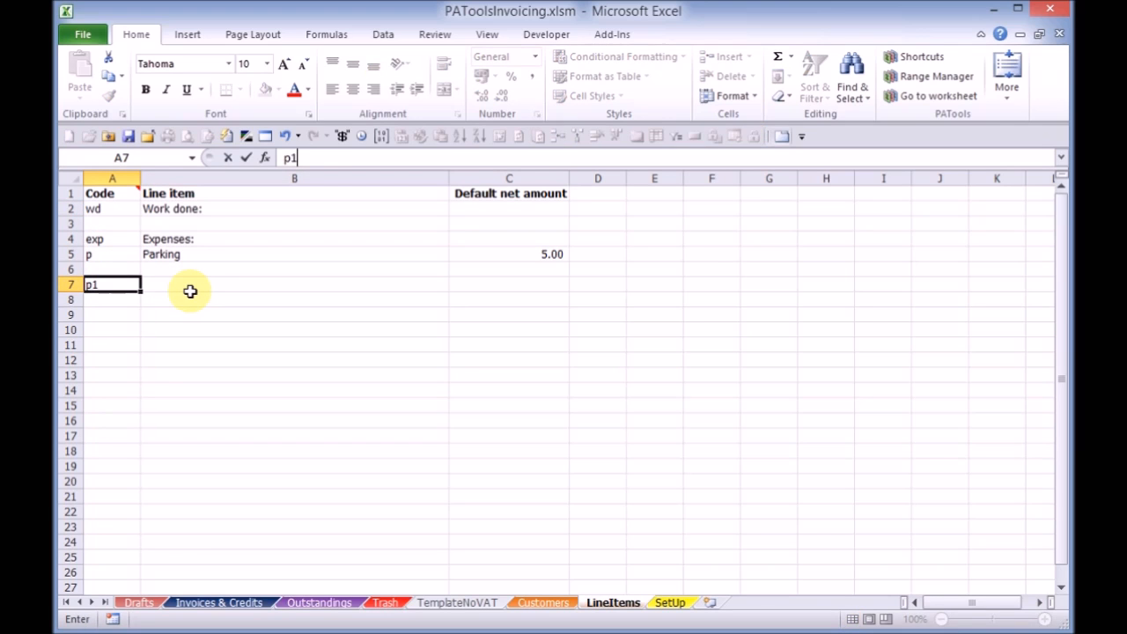
pyautogui.press('Return')
pyautogui.click(190, 290)
pyautogui.write('Product 1')
pyautogui.hotkey('ctrl', 'Return')
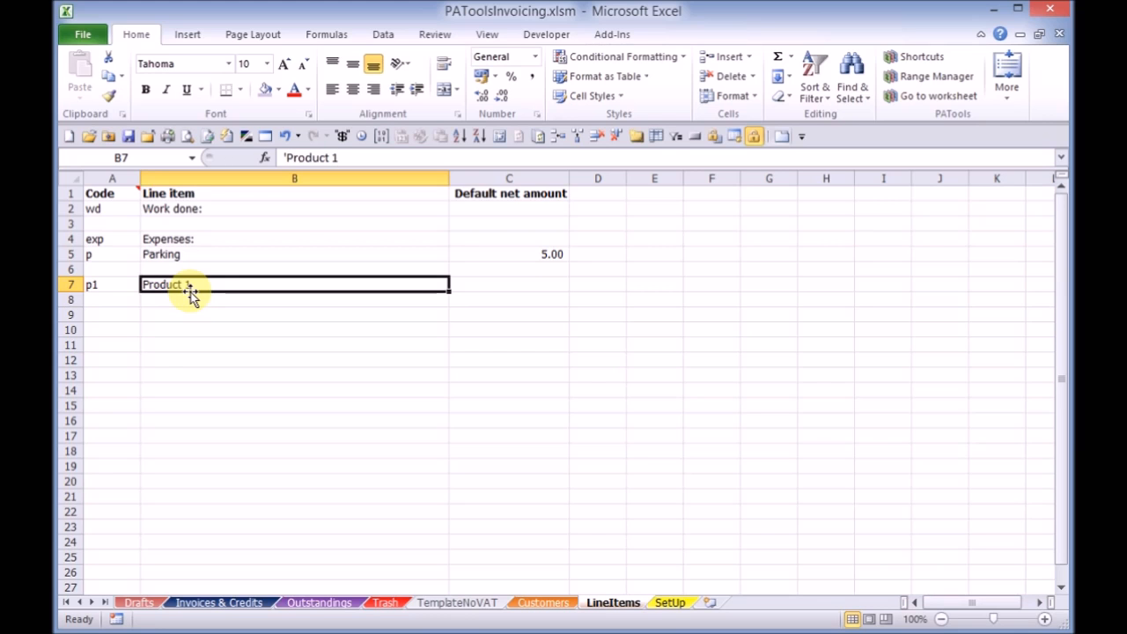
# Extend the Product 1 and p1 entries as series down to row 11, ending at Product 5 and p5
pyautogui.moveTo(448, 292); pyautogui.dragTo(440, 348)
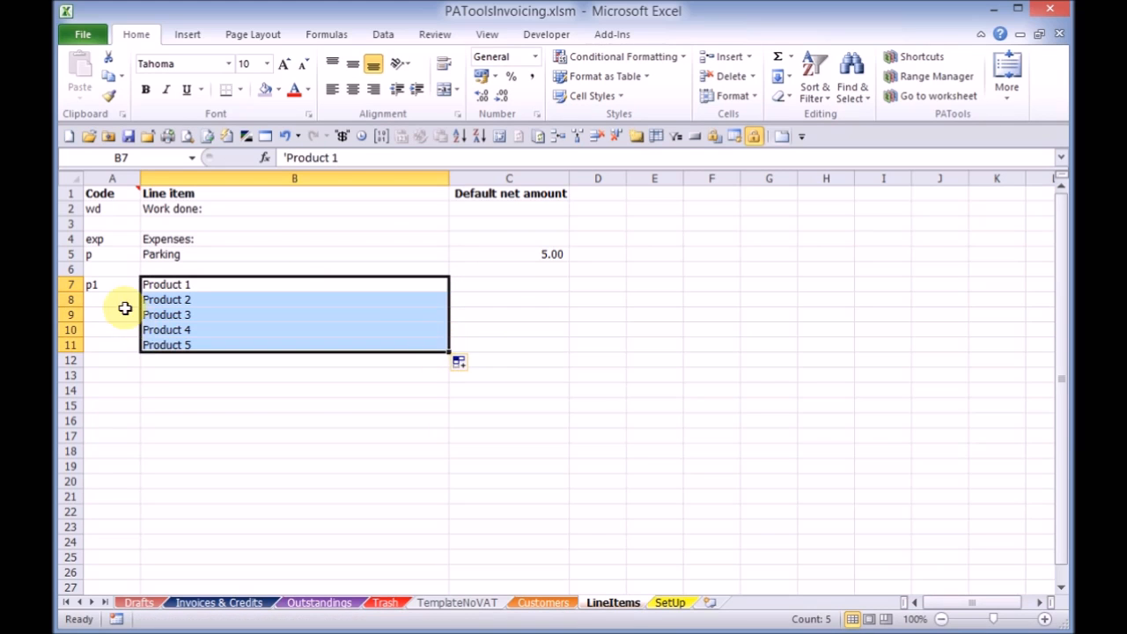
pyautogui.click(114, 282)
pyautogui.moveTo(140, 291); pyautogui.dragTo(136, 346)
# Enter default net amounts of 100, 120, 80, 150 and 1000 for Product 1 through Product 5
pyautogui.click(478, 283)
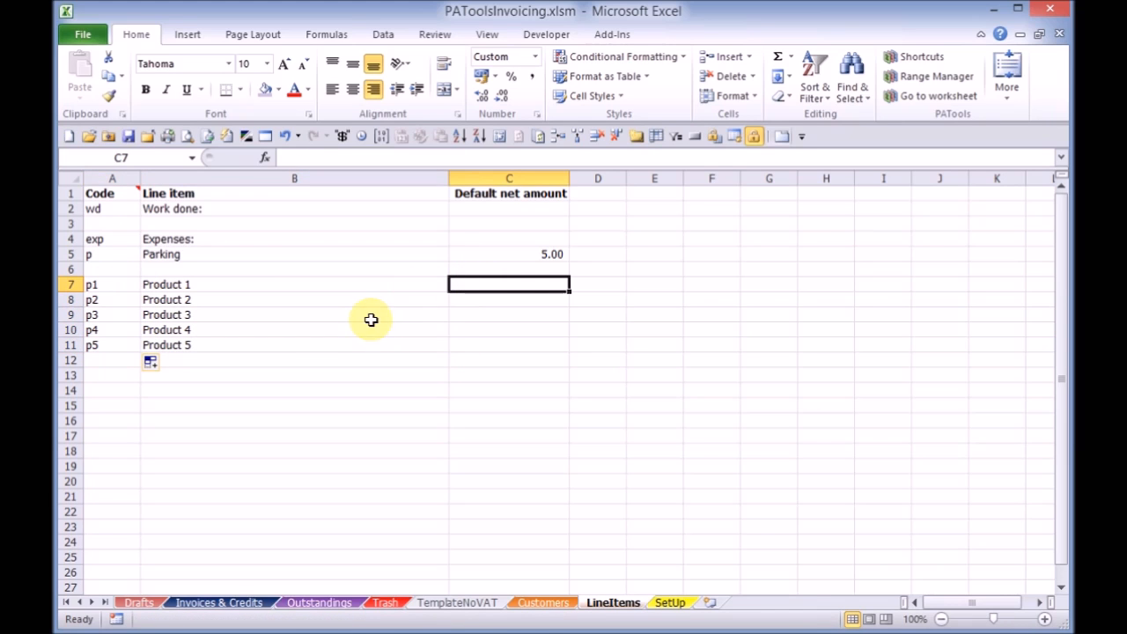
pyautogui.write('100')
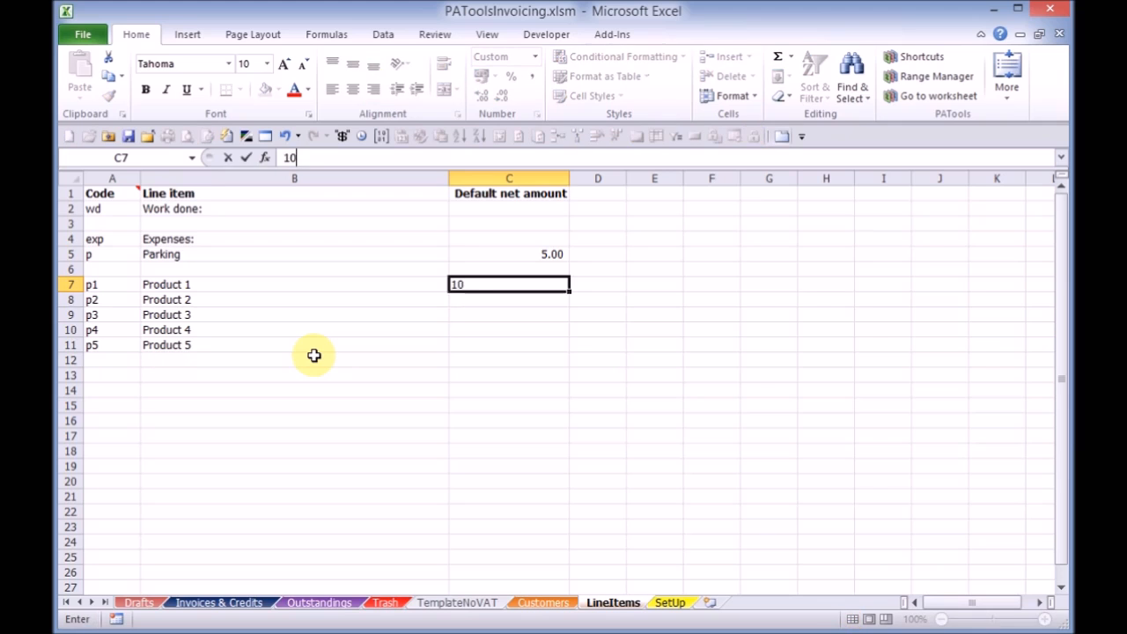
pyautogui.press('Return')
pyautogui.write('120')
pyautogui.press('Return')
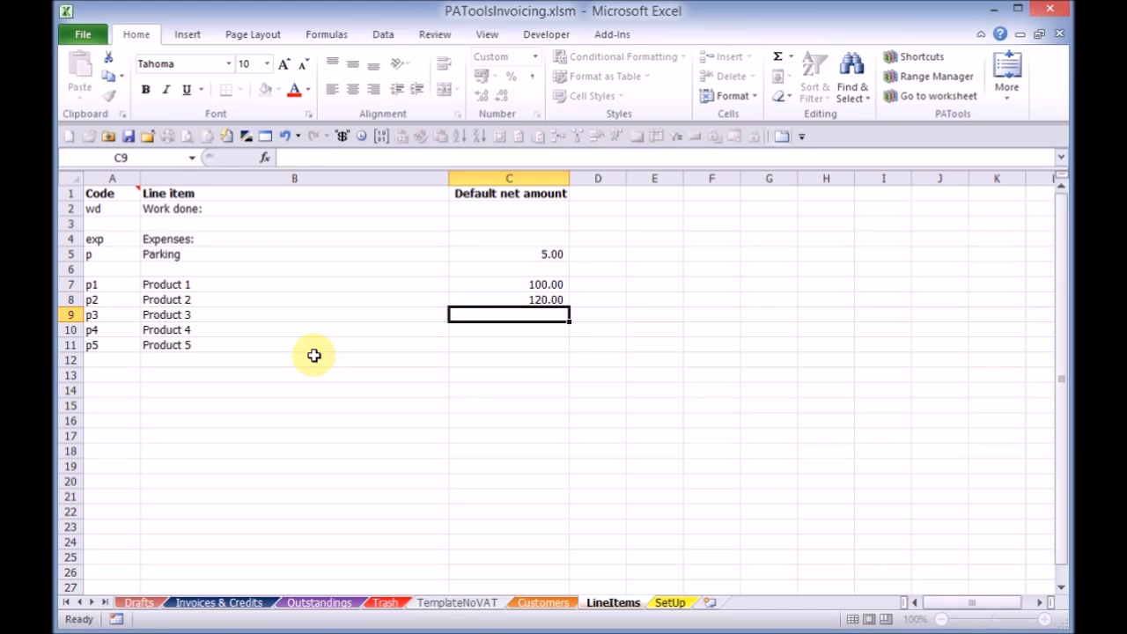
pyautogui.write('80')
pyautogui.press('Return')
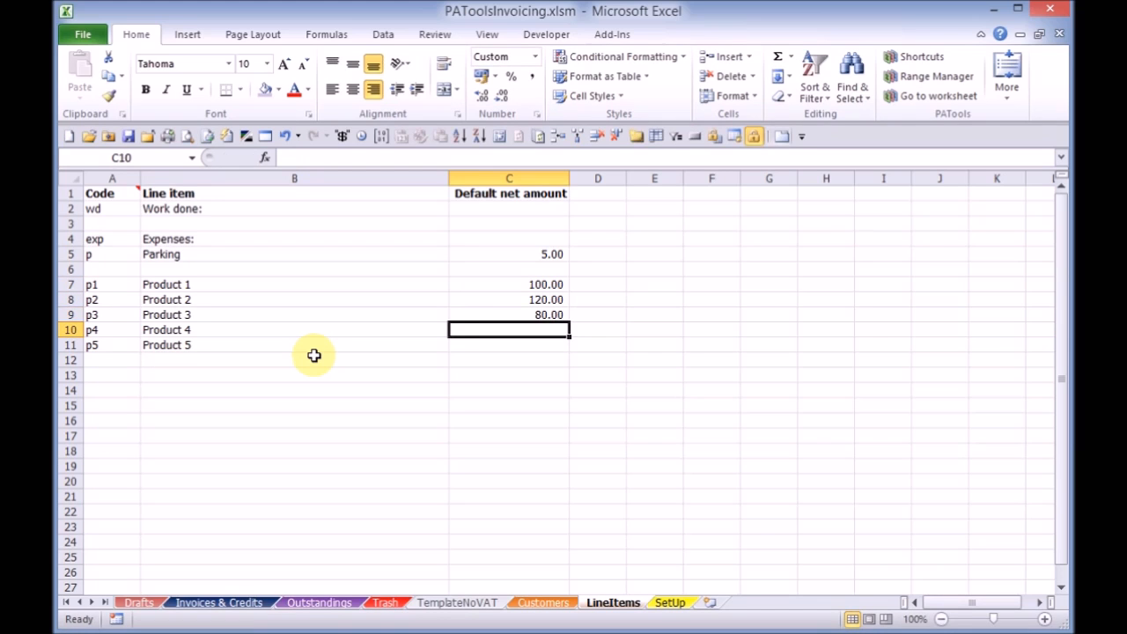
pyautogui.write('150')
pyautogui.press('Return')
pyautogui.write('1000')
pyautogui.hotkey('ctrl', 'Return')
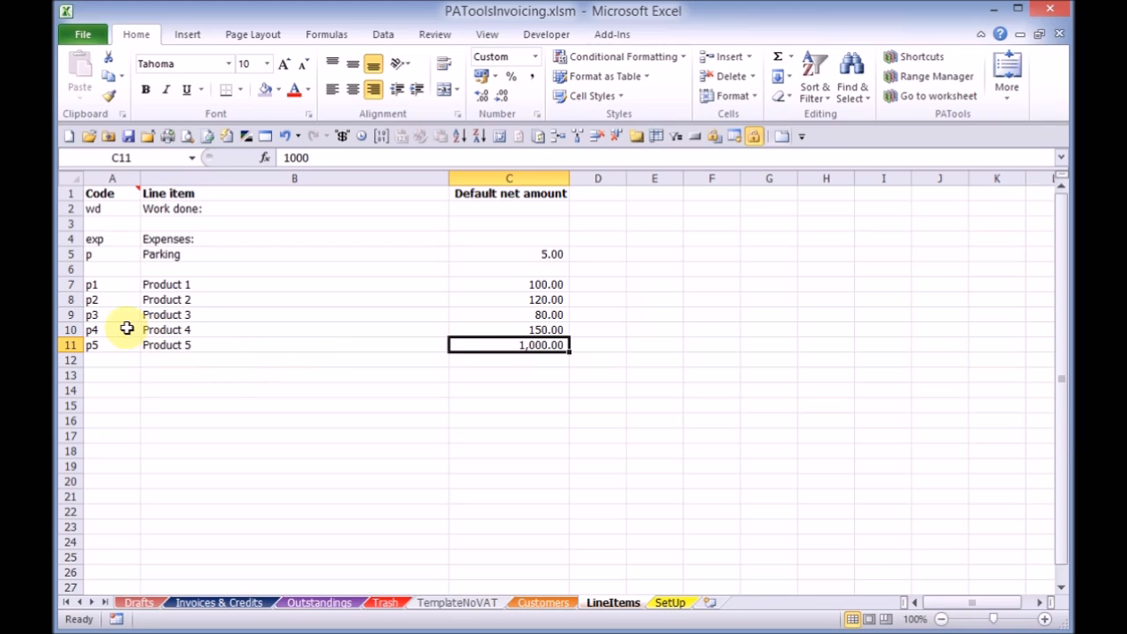
# Delete rows 2 to 6 holding the old work and expense items, leaving cell A2 selected
pyautogui.moveTo(96, 268); pyautogui.dragTo(96, 210)
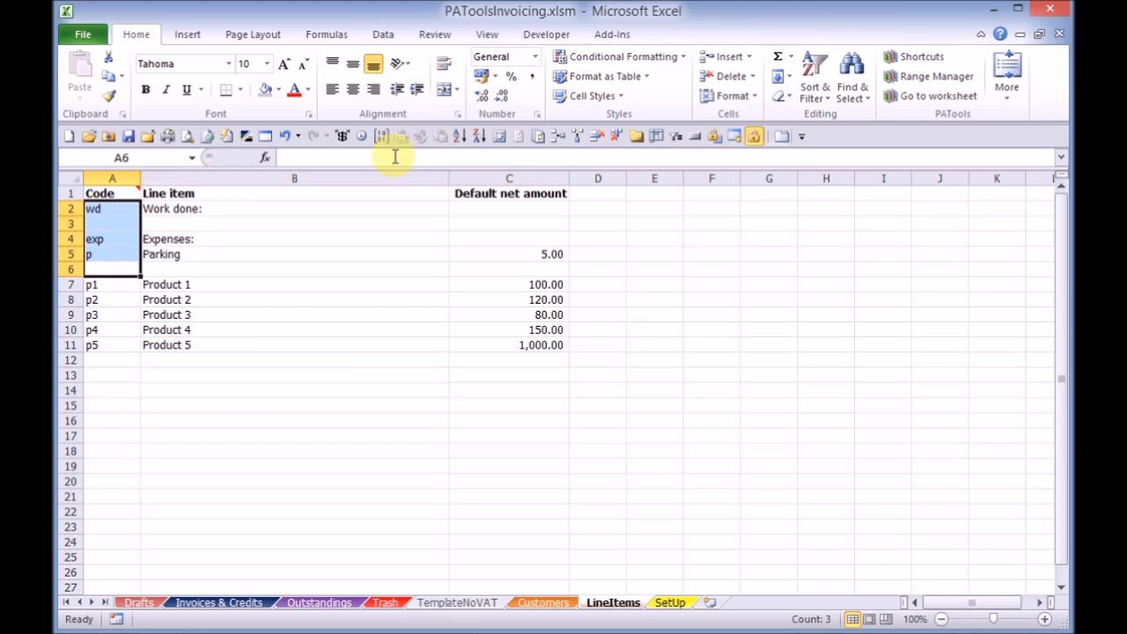
pyautogui.click(596, 135)
pyautogui.click(110, 209)
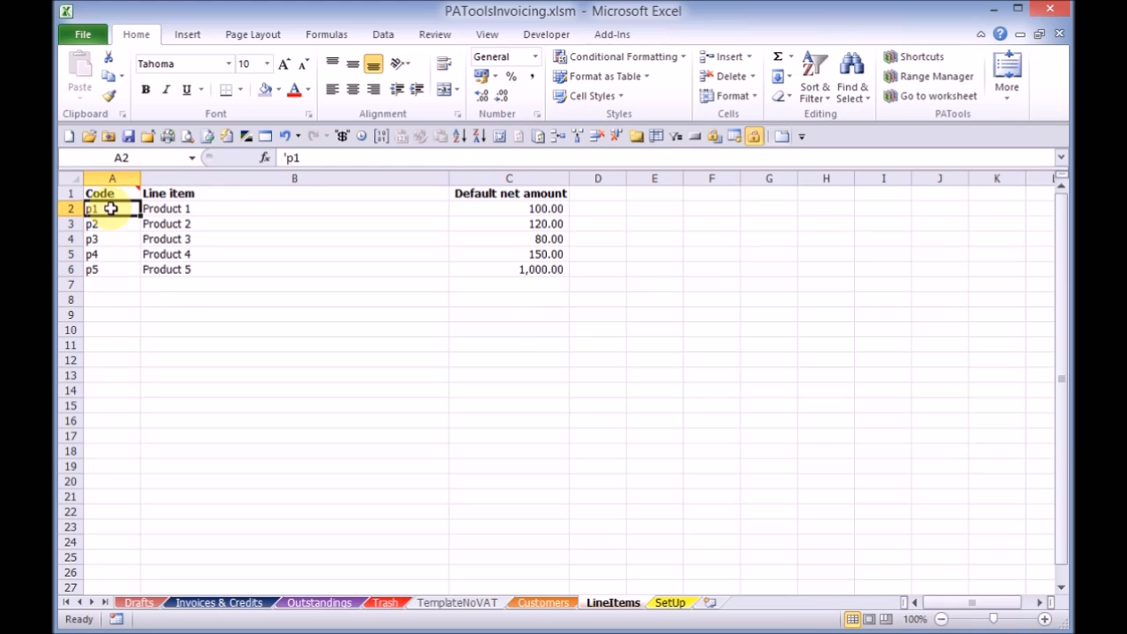
# Start a new invoice in row 10, fill line 1 with Product 4 from the saved items, and discard it
pyautogui.click(220, 605)
pyautogui.click(174, 231)
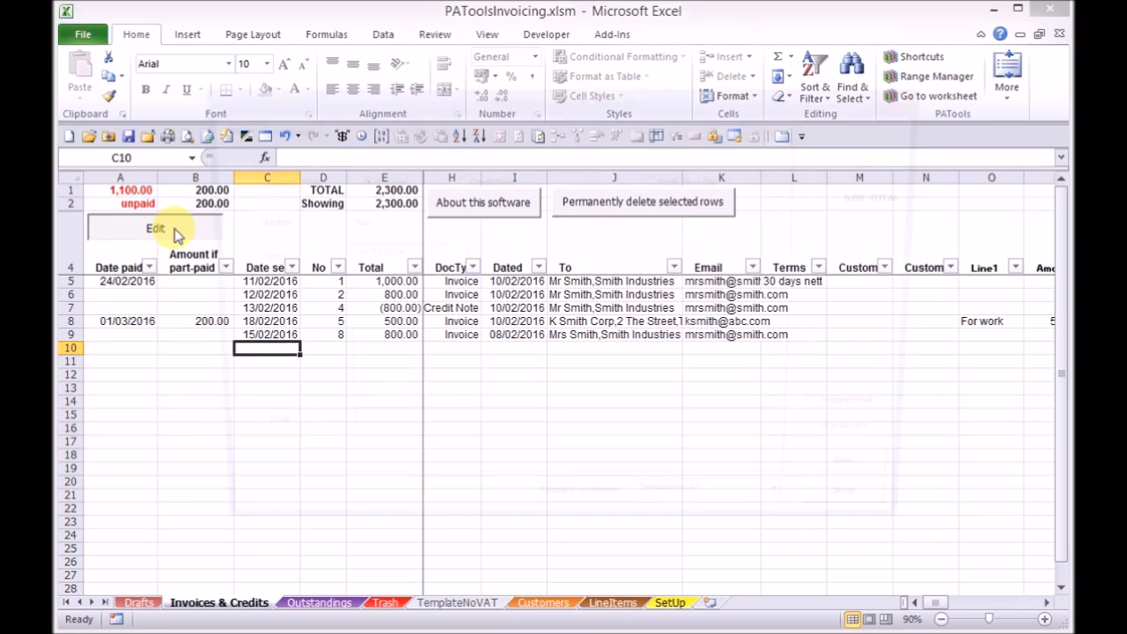
pyautogui.click(278, 126)
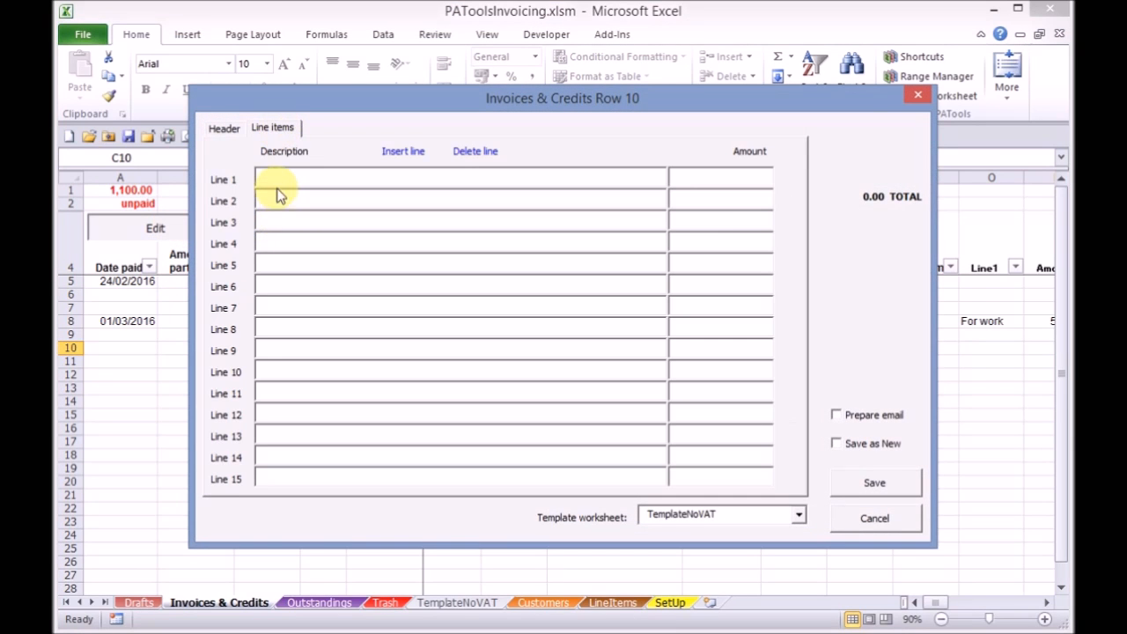
pyautogui.doubleClick(277, 189)
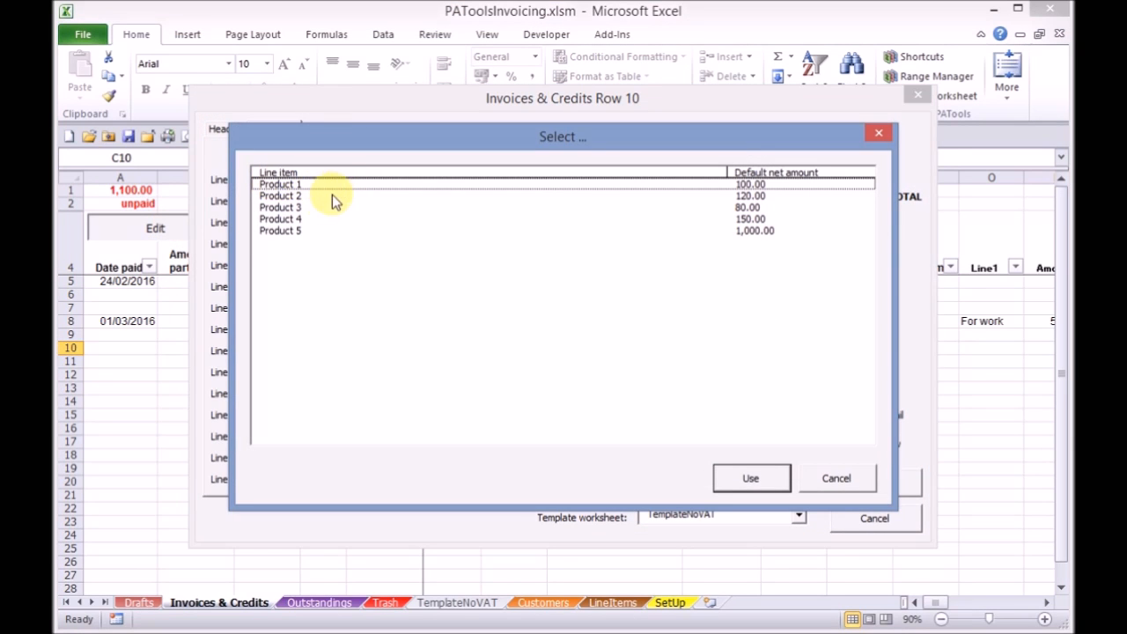
pyautogui.doubleClick(281, 219)
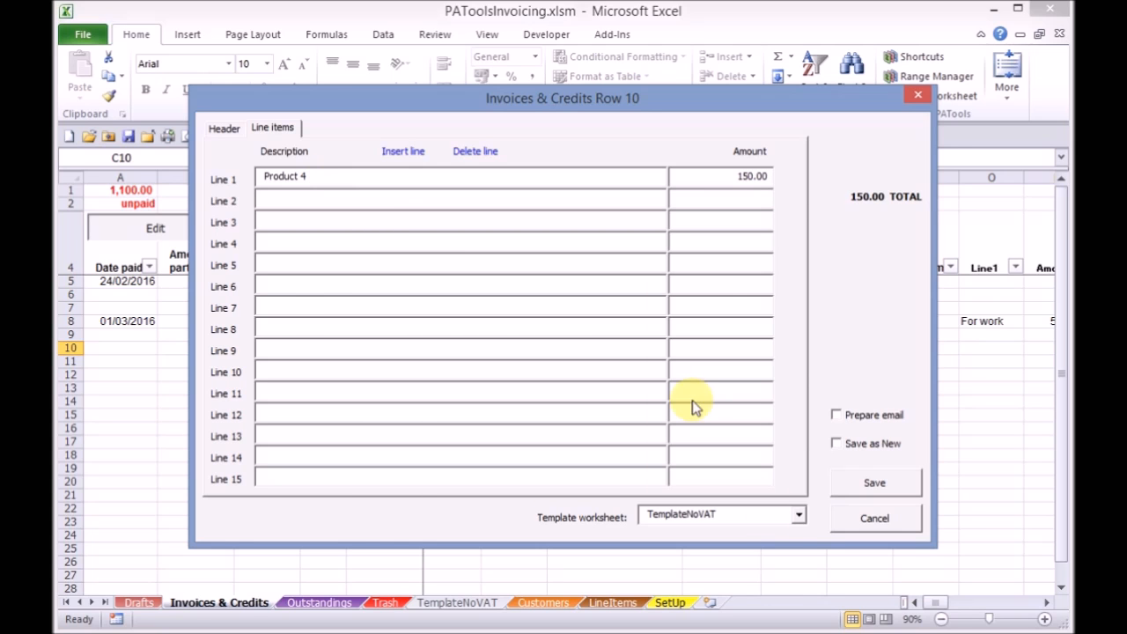
pyautogui.click(870, 518)
# Check the item codes on the LineItems sheet and fill line 2 of a new row 10 invoice using the code .p4
pyautogui.click(612, 604)
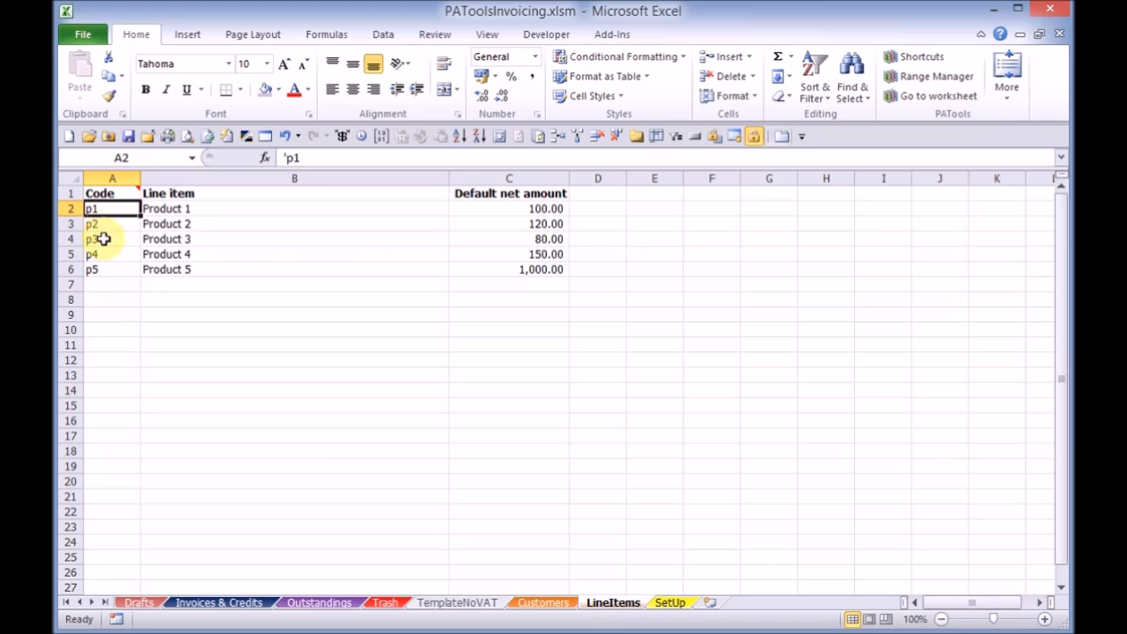
pyautogui.click(234, 604)
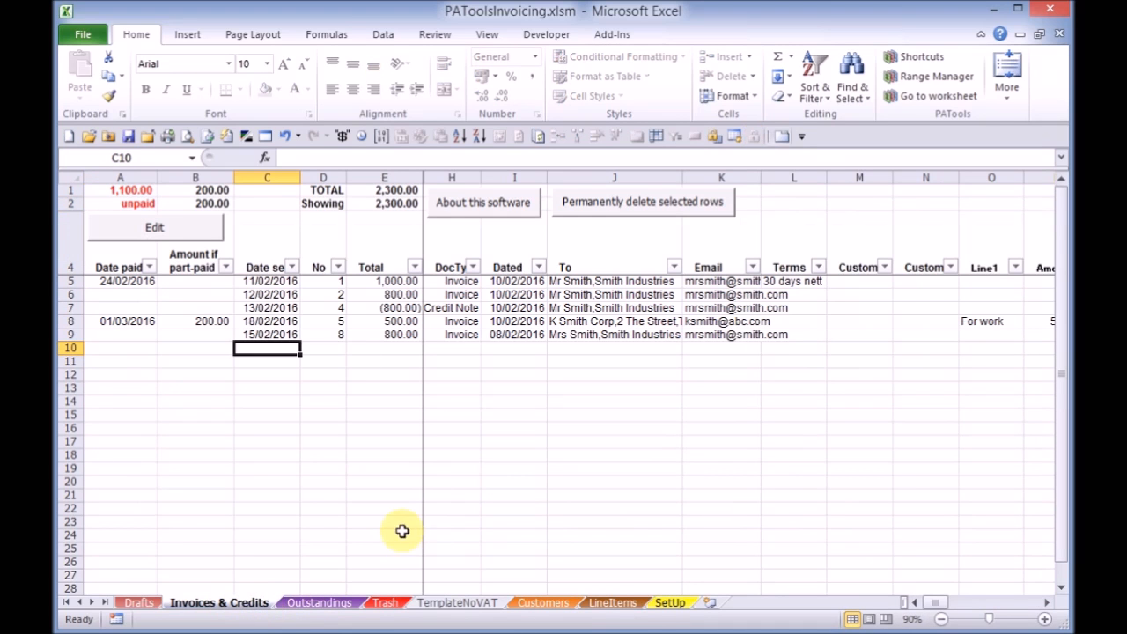
pyautogui.click(180, 227)
pyautogui.click(272, 130)
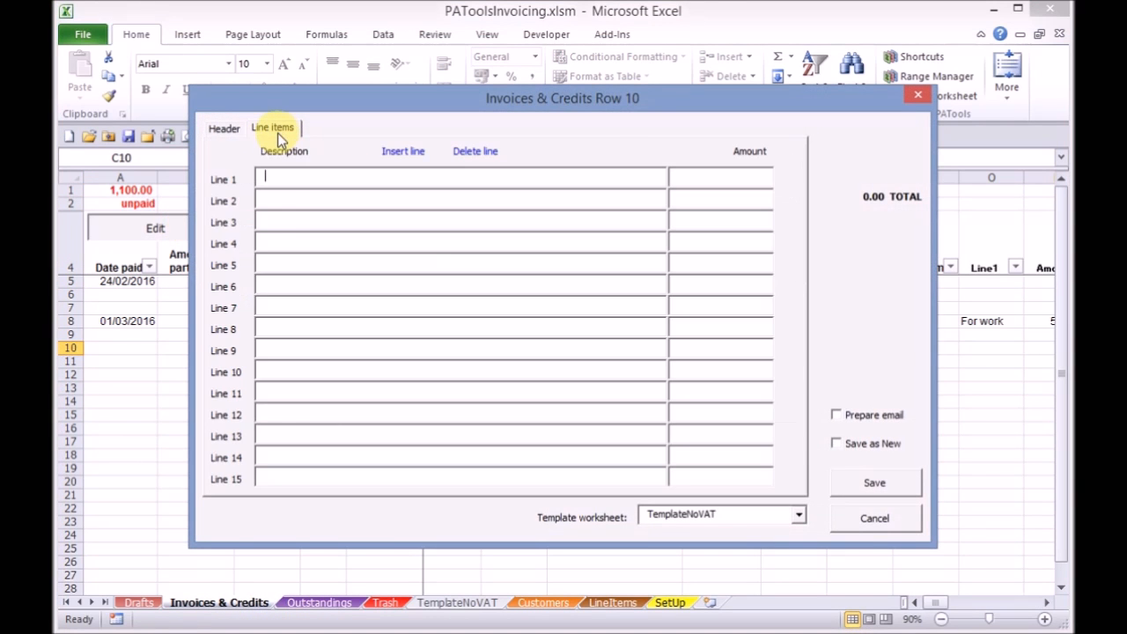
pyautogui.click(284, 200)
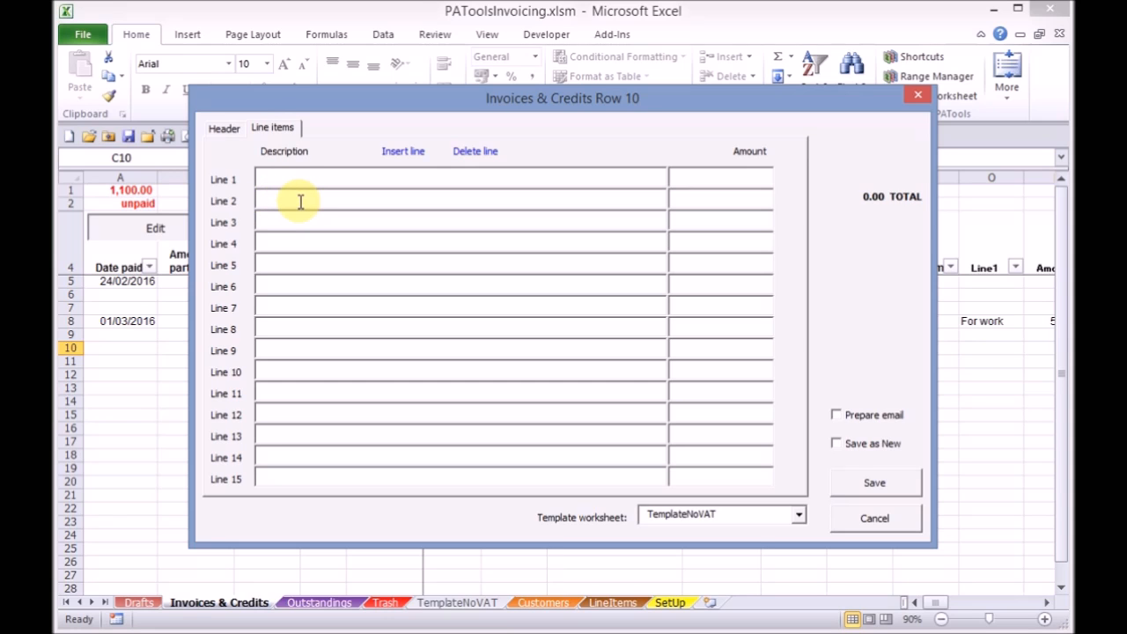
pyautogui.write('.')
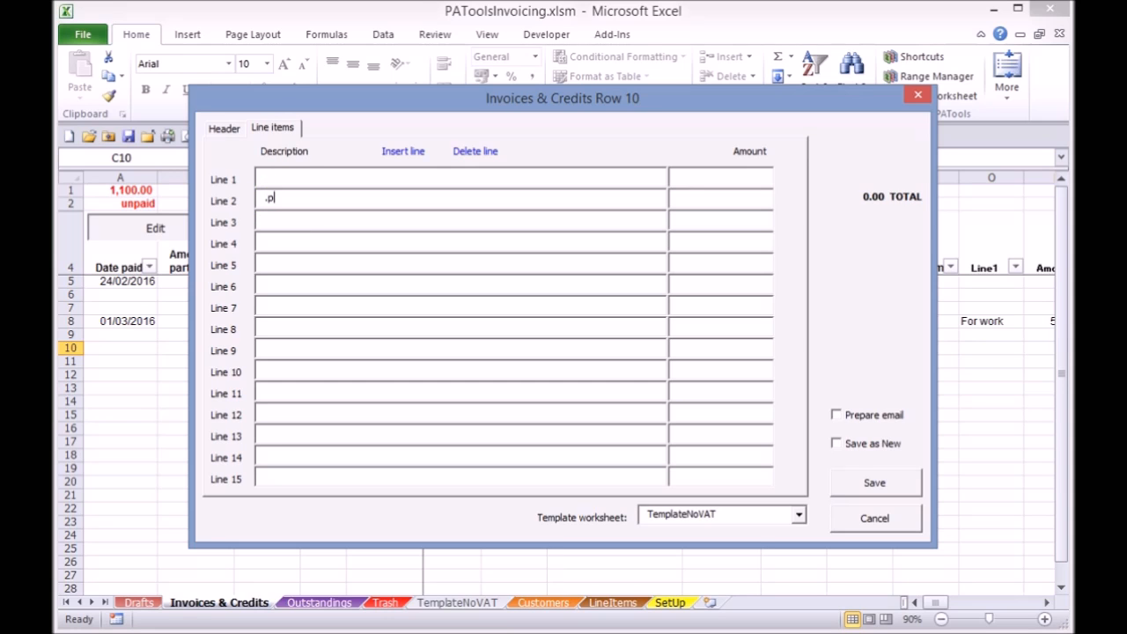
pyautogui.write('p4')
pyautogui.press('Tab')
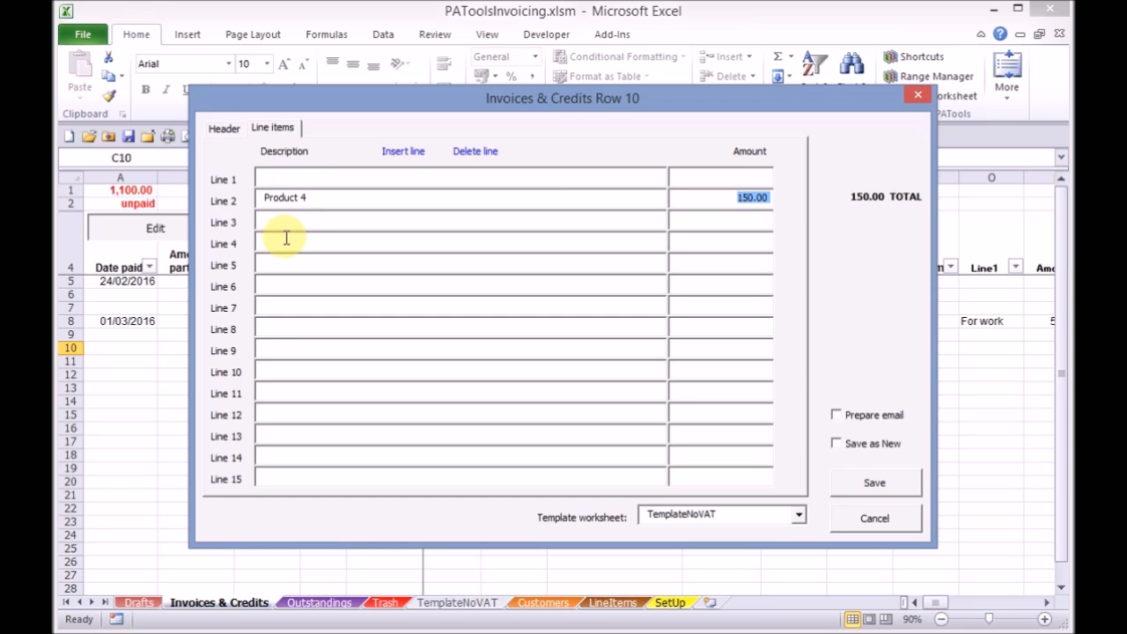
# Fill line 6 of the invoice by entering the item code .p5 as its description
pyautogui.click(276, 291)
pyautogui.write('.p5')
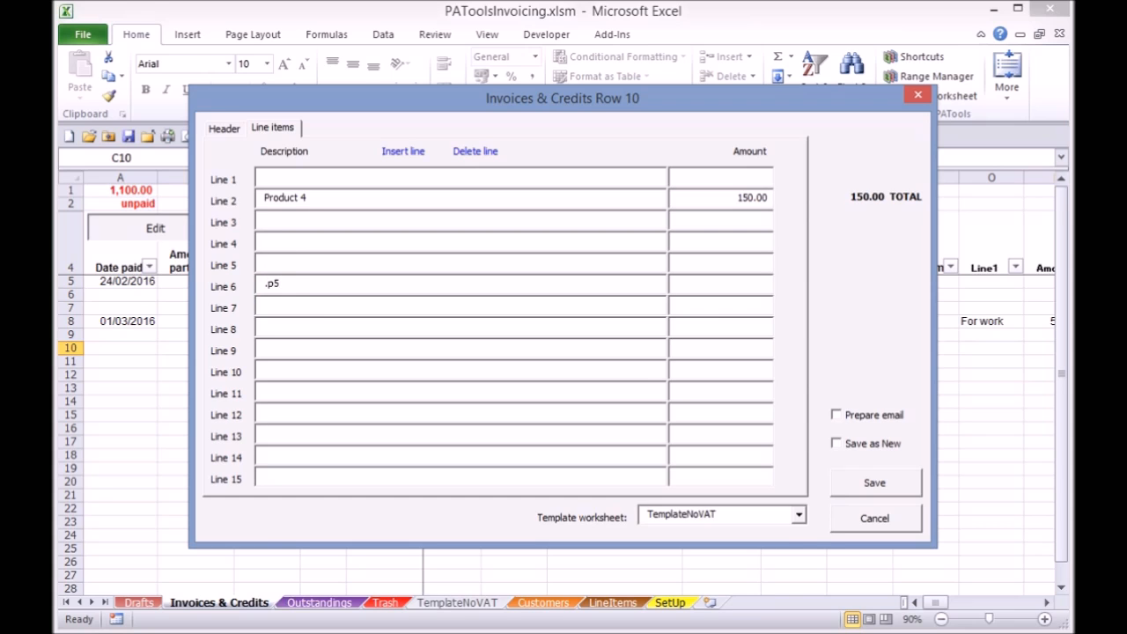
pyautogui.press('Tab')
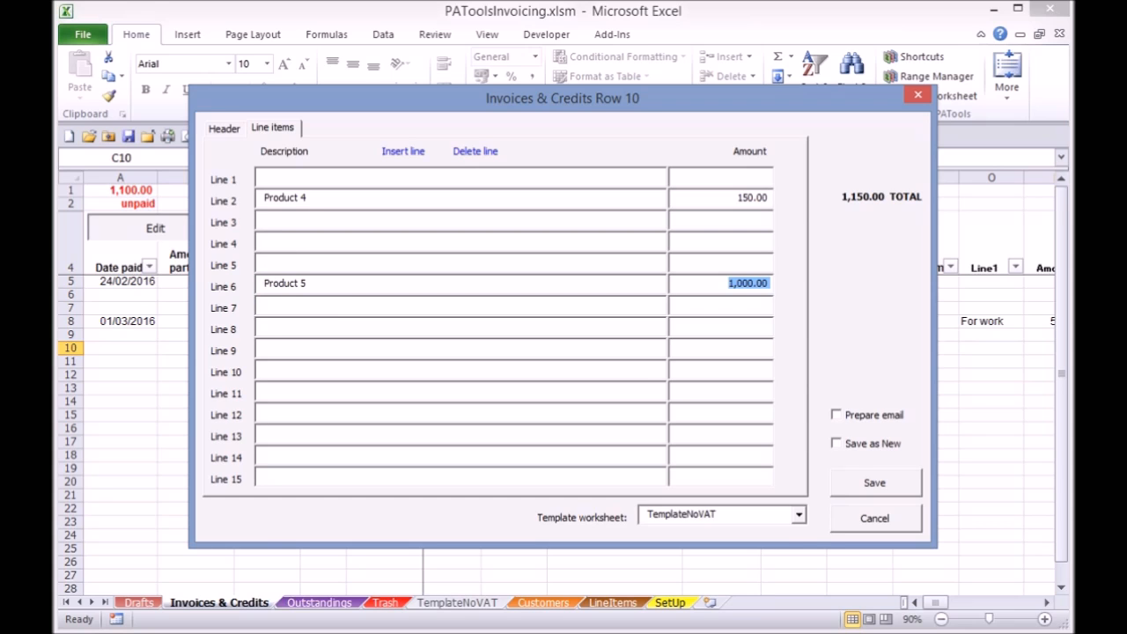
# Try the code .p6 in the line 7 description and erase it
pyautogui.click(271, 308)
pyautogui.write('.p6')
pyautogui.moveTo(289, 307); pyautogui.dragTo(254, 306)
pyautogui.press('BackSpace')
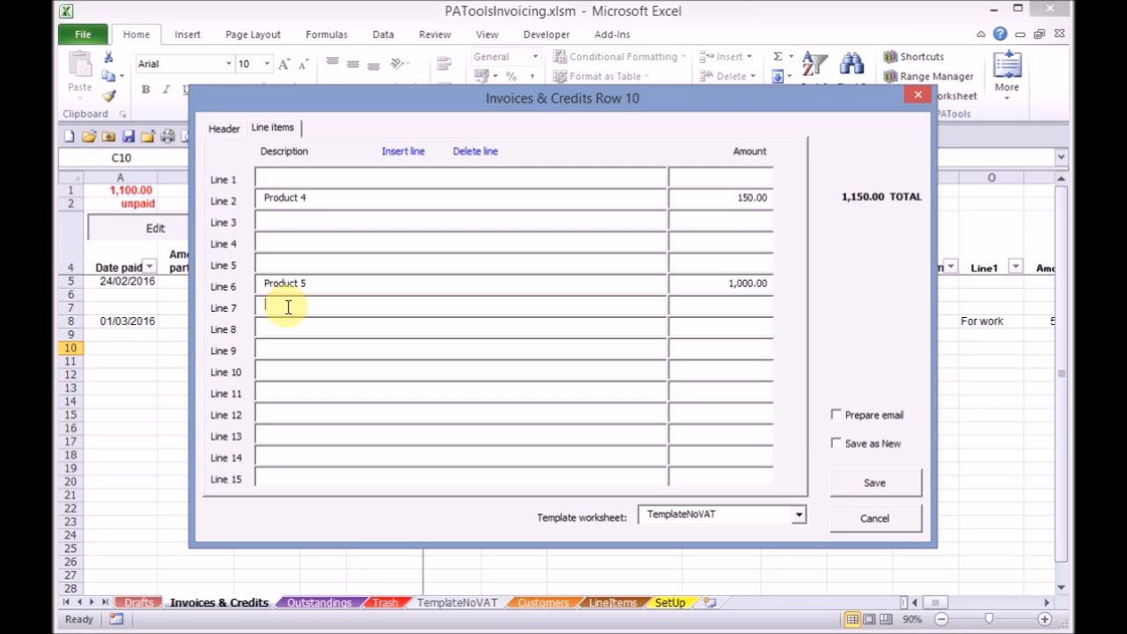
# Open the saved line item list from line 7, leave it without choosing an item, and discard the invoice
pyautogui.doubleClick(284, 308)
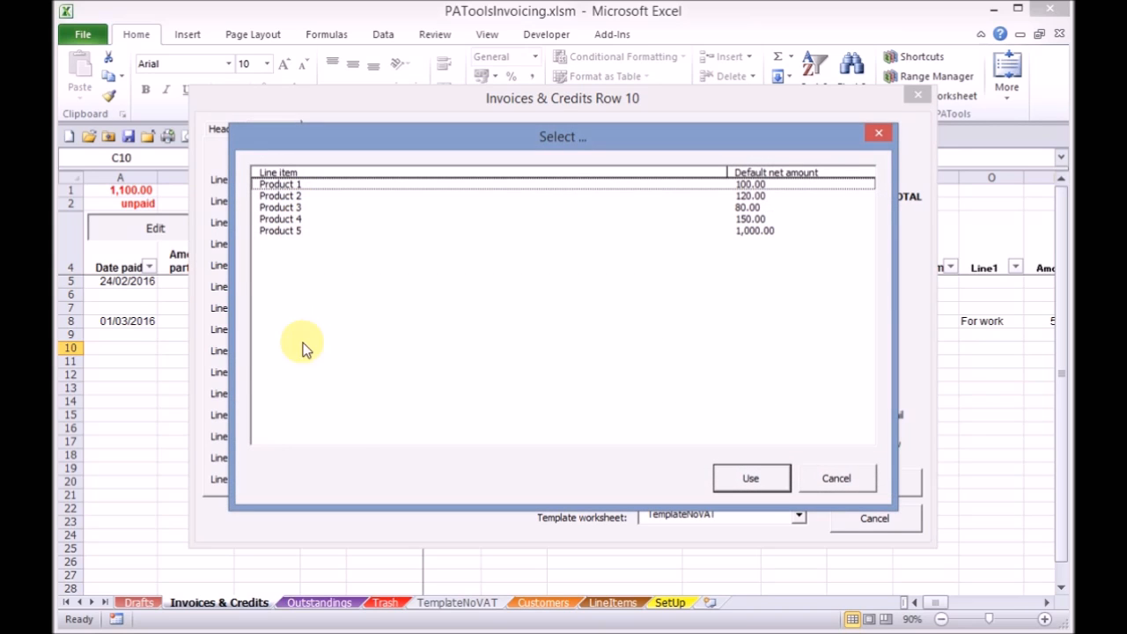
pyautogui.click(829, 478)
pyautogui.click(847, 519)
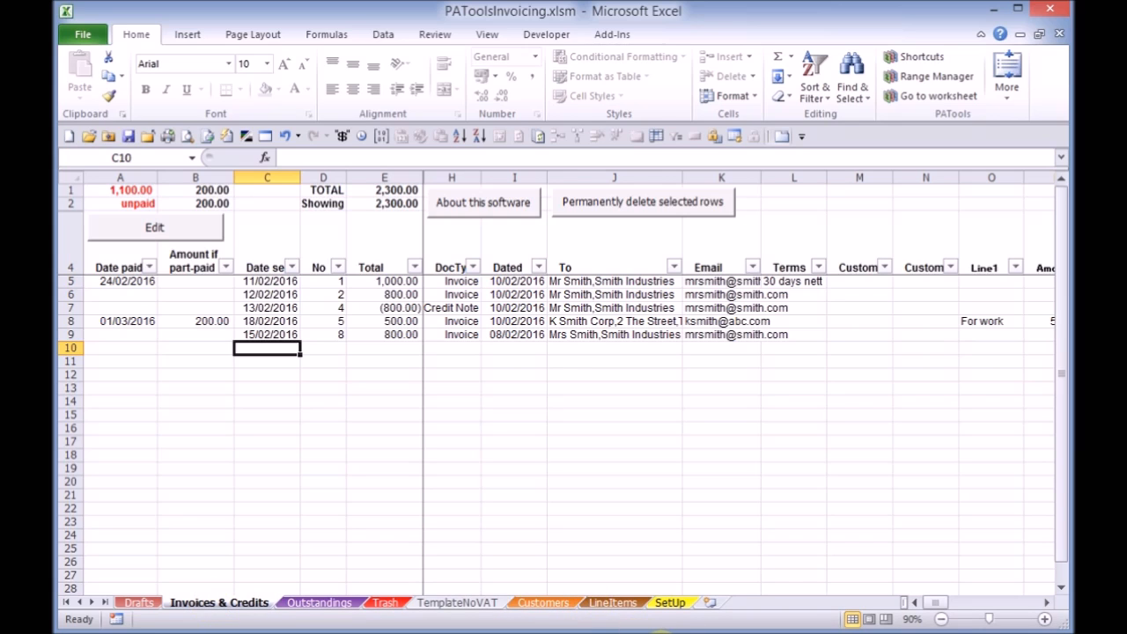
# Open the row 9 invoice's line items and fill line 3 with the code .p1 and line 4 with .p2
pyautogui.click(651, 633)
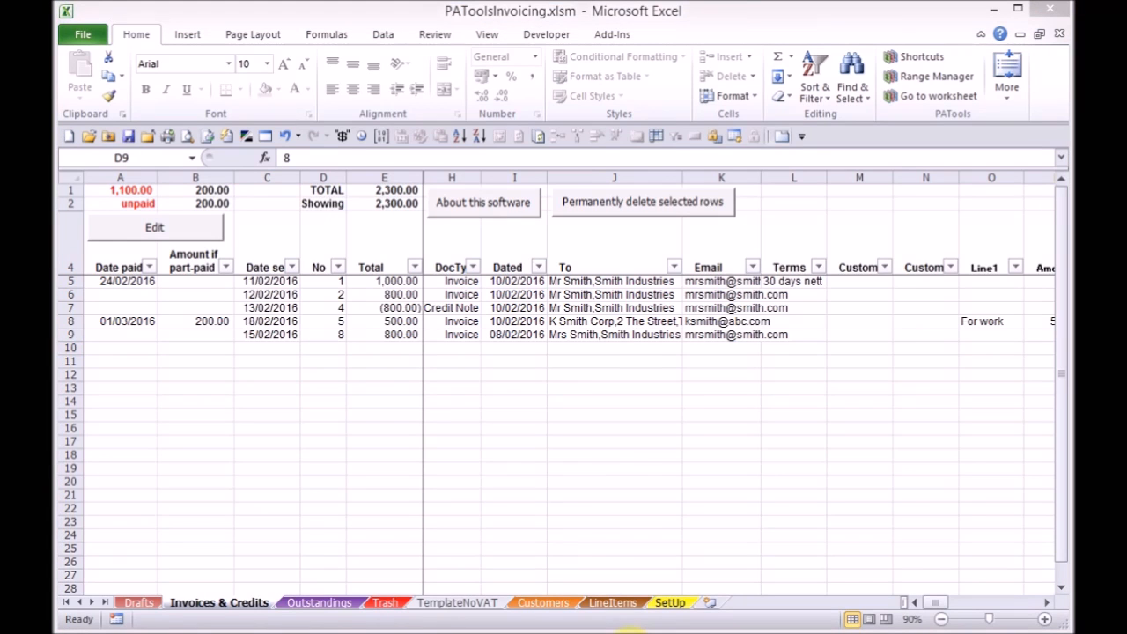
pyautogui.doubleClick(283, 342)
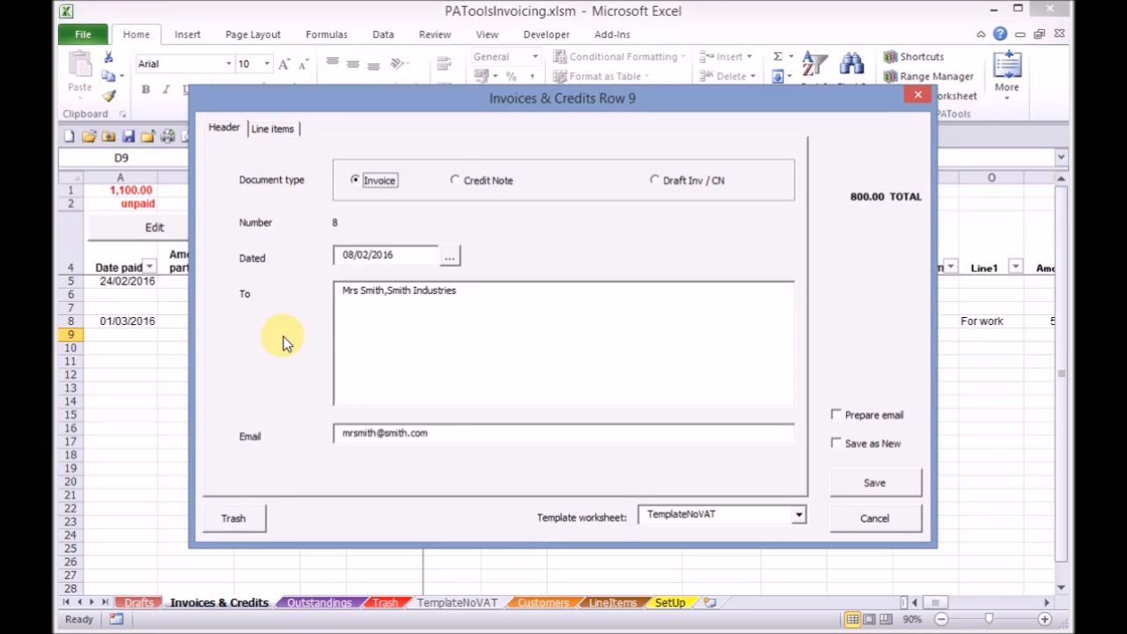
pyautogui.click(272, 128)
pyautogui.click(284, 221)
pyautogui.write('.')
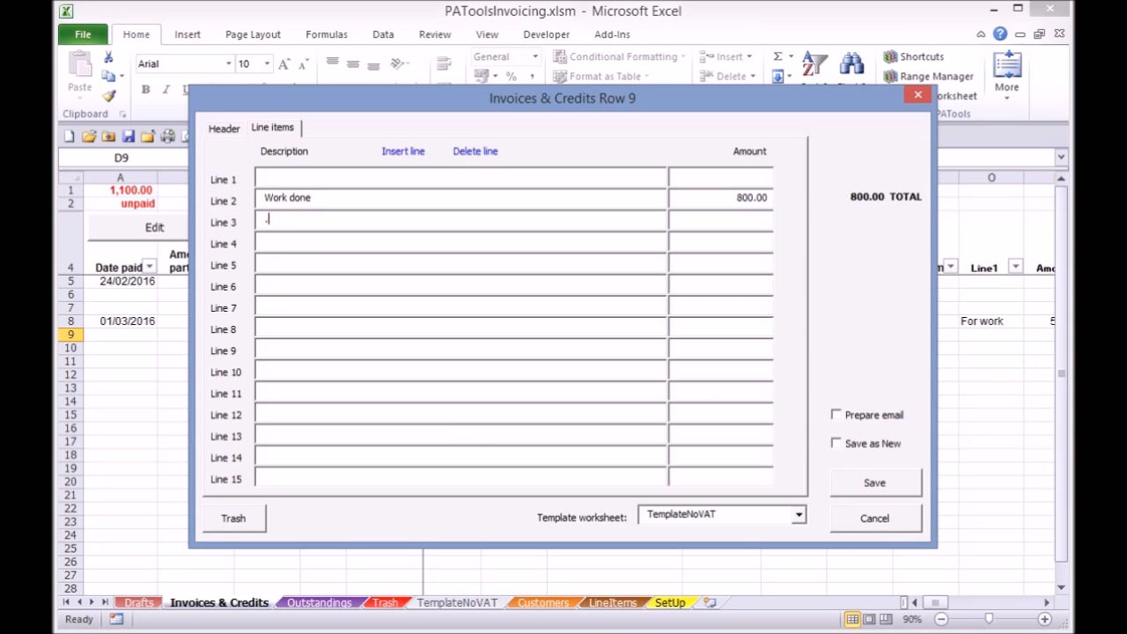
pyautogui.write('p1')
pyautogui.press('Tab')
pyautogui.press('Tab')
pyautogui.write('.p2')
pyautogui.press('Tab')
pyautogui.press('Tab')
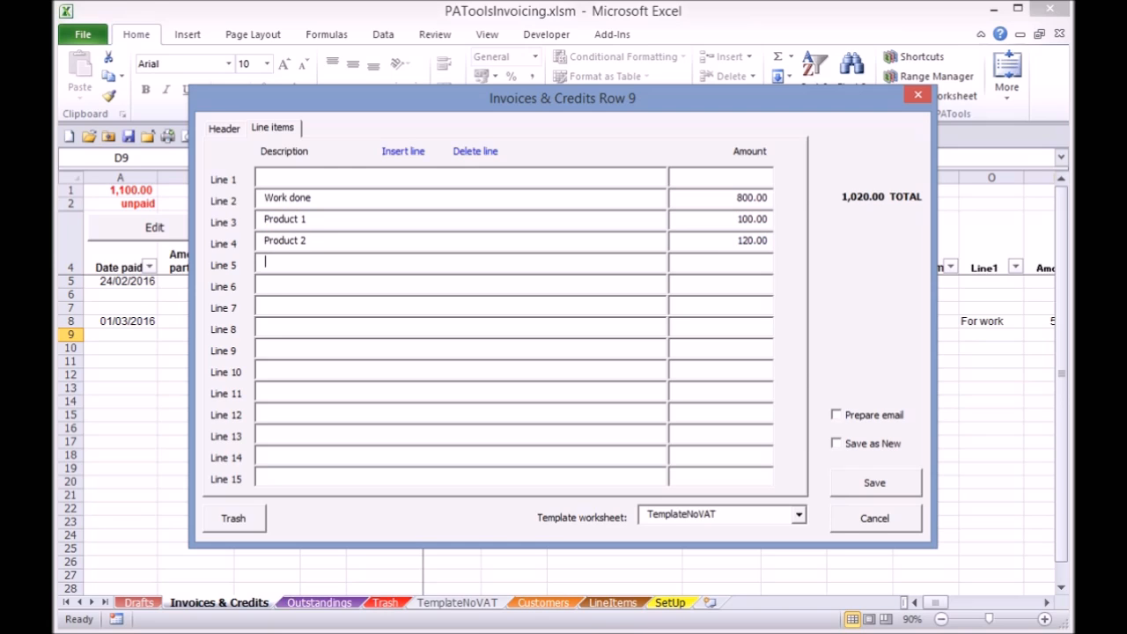
# Fill line 5 with Product 3 by its item code and line 6 with Product 4 using the code .p4
pyautogui.press('Tab')
pyautogui.press('Tab')
pyautogui.write('.p4')
pyautogui.press('Tab')
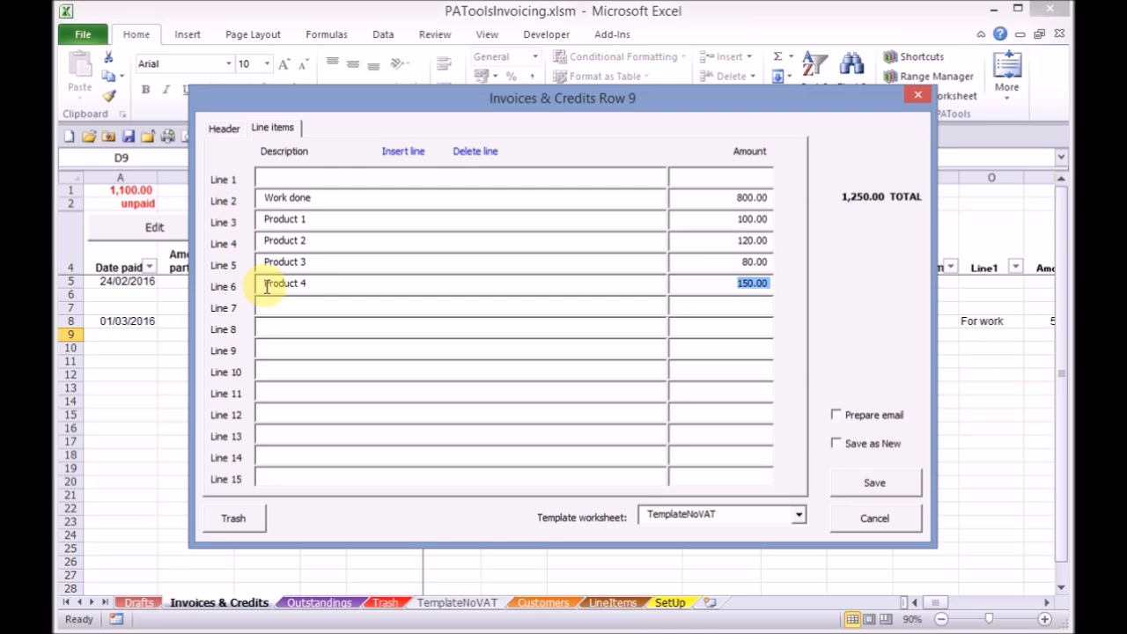
# Insert a blank line at line 5 above Product 3, and fill line 15 using the item code .p5
pyautogui.click(314, 264)
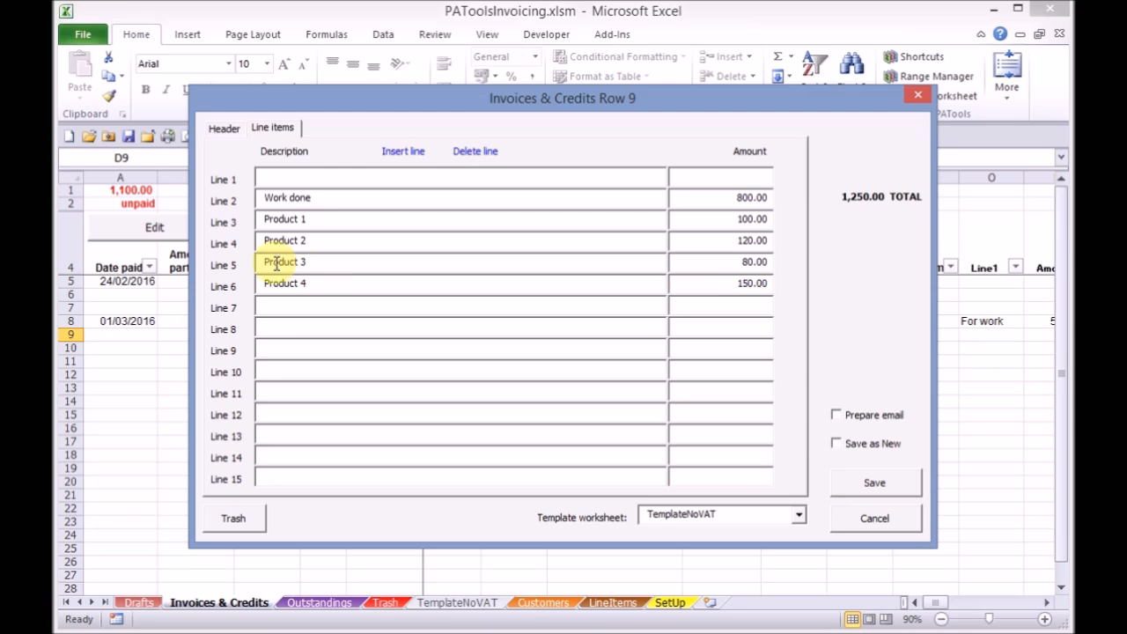
pyautogui.click(403, 152)
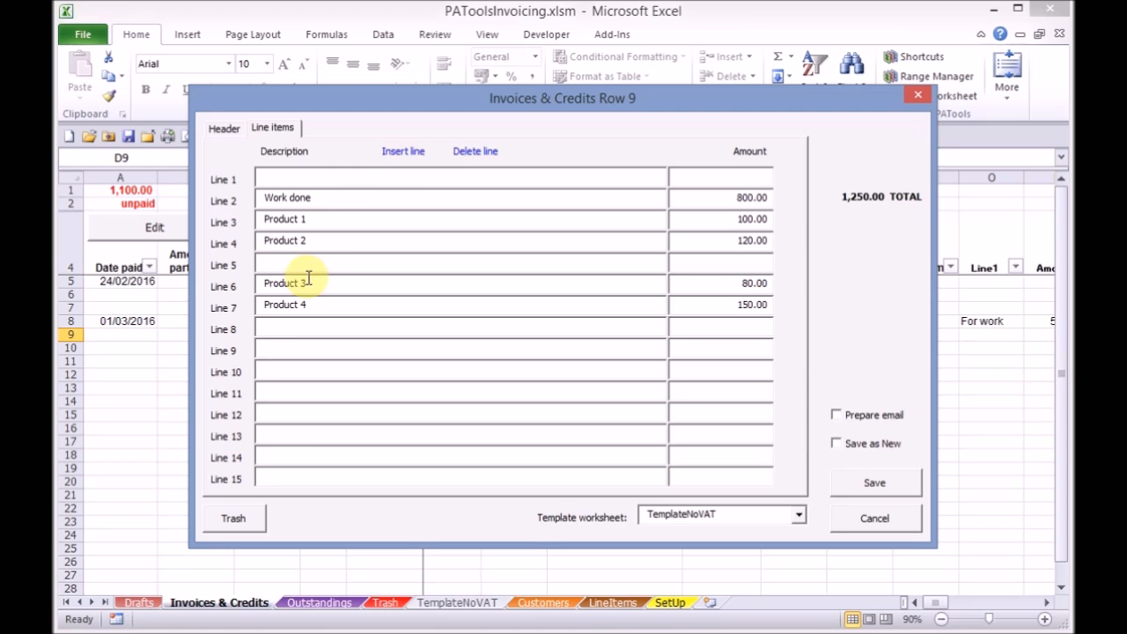
pyautogui.click(273, 475)
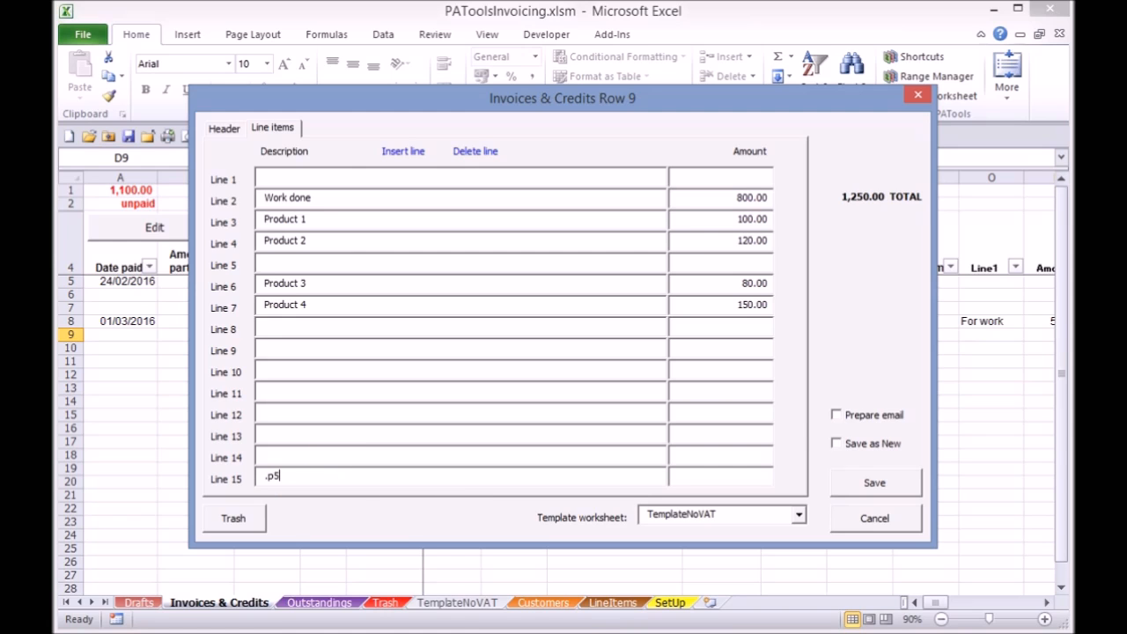
pyautogui.press('Tab')
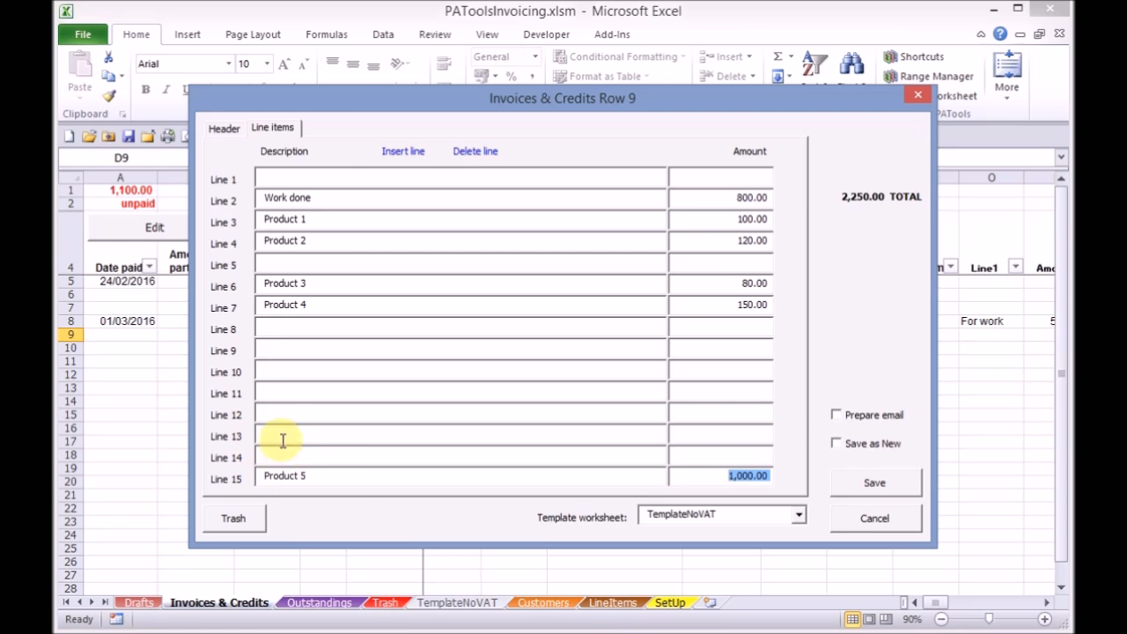
# Try to insert a line above Product 4 at line 7, but decline losing the data in line 15
pyautogui.click(266, 305)
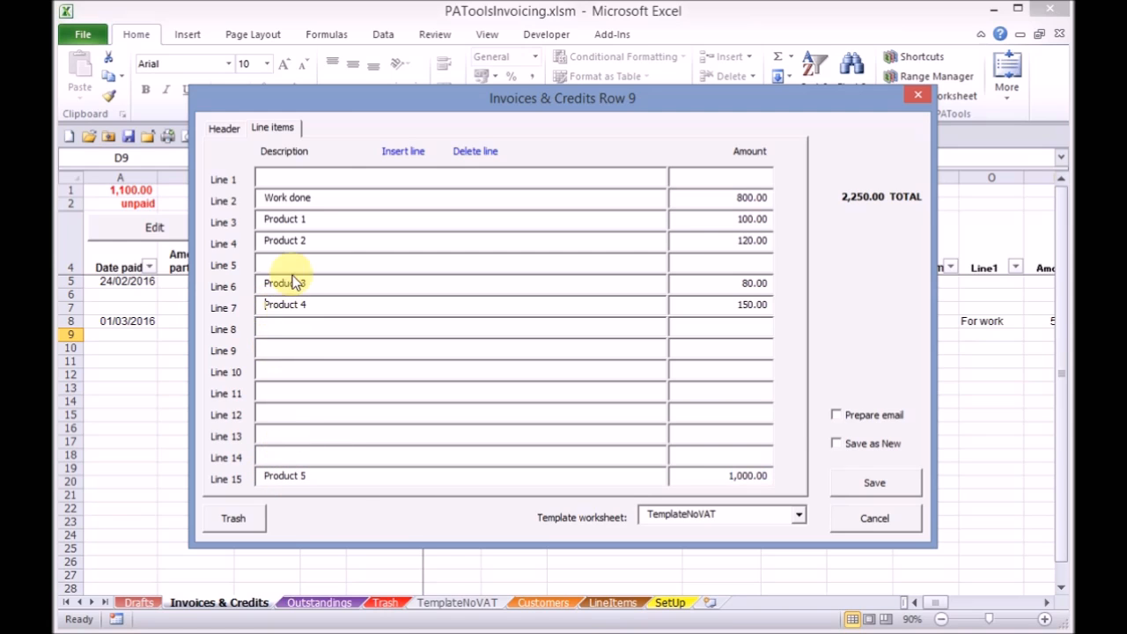
pyautogui.click(397, 151)
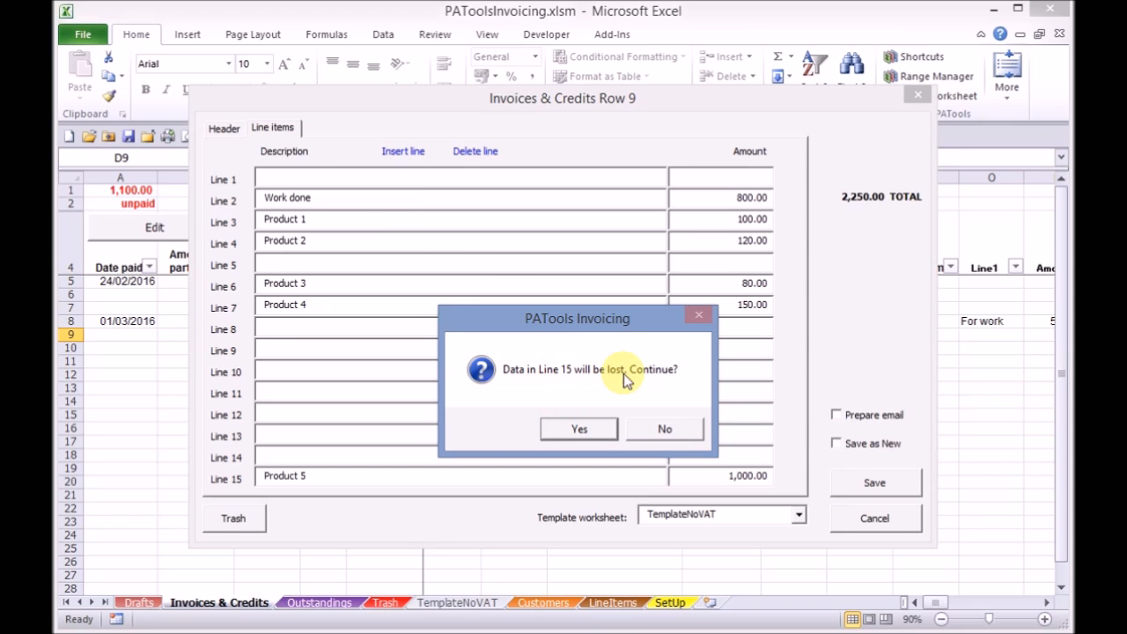
pyautogui.click(660, 429)
# Delete the blank line 14 above Product 5, and insert a blank line at line 7 above Product 4
pyautogui.click(291, 456)
pyautogui.click(477, 152)
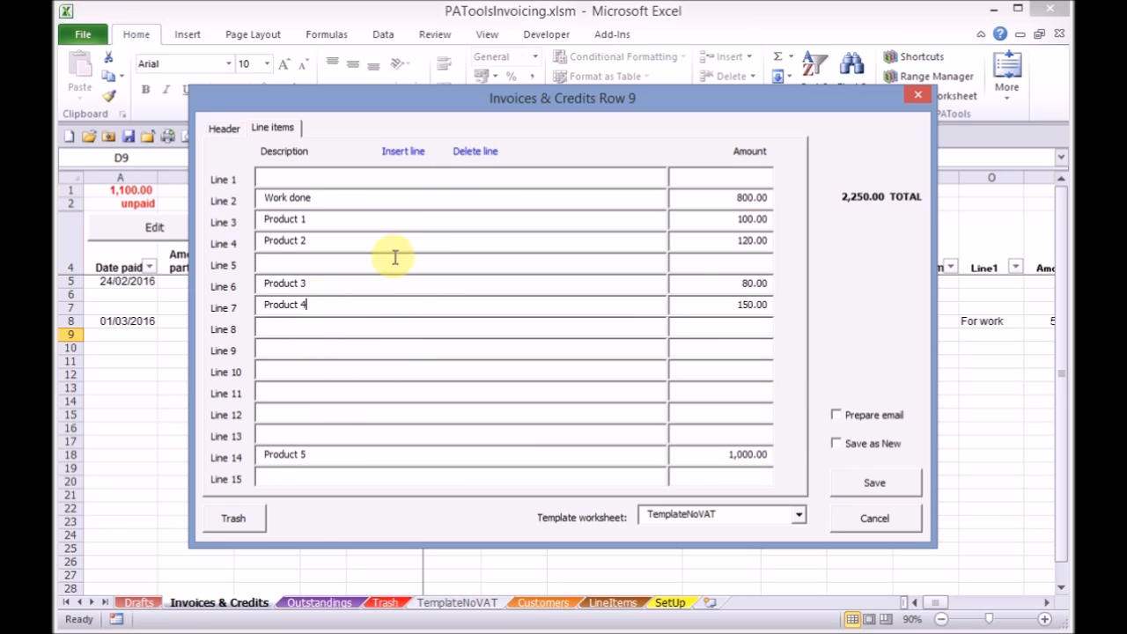
pyautogui.click(403, 155)
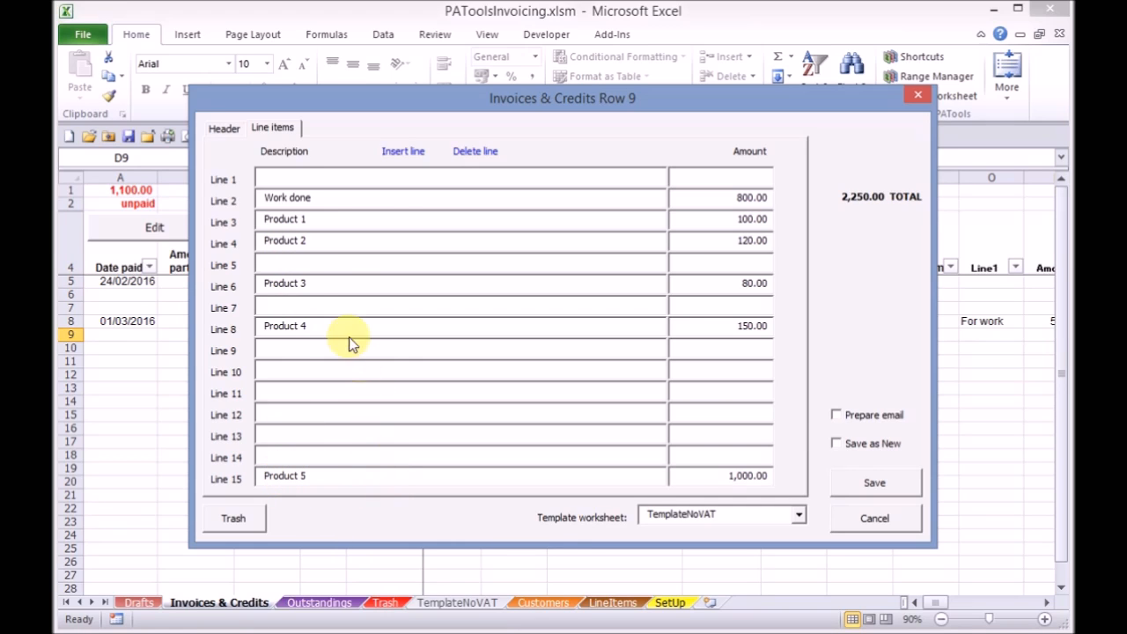
# Move the Product 3 line from line 6 to line 11, and from there to line 10
pyautogui.rightClick(223, 291)
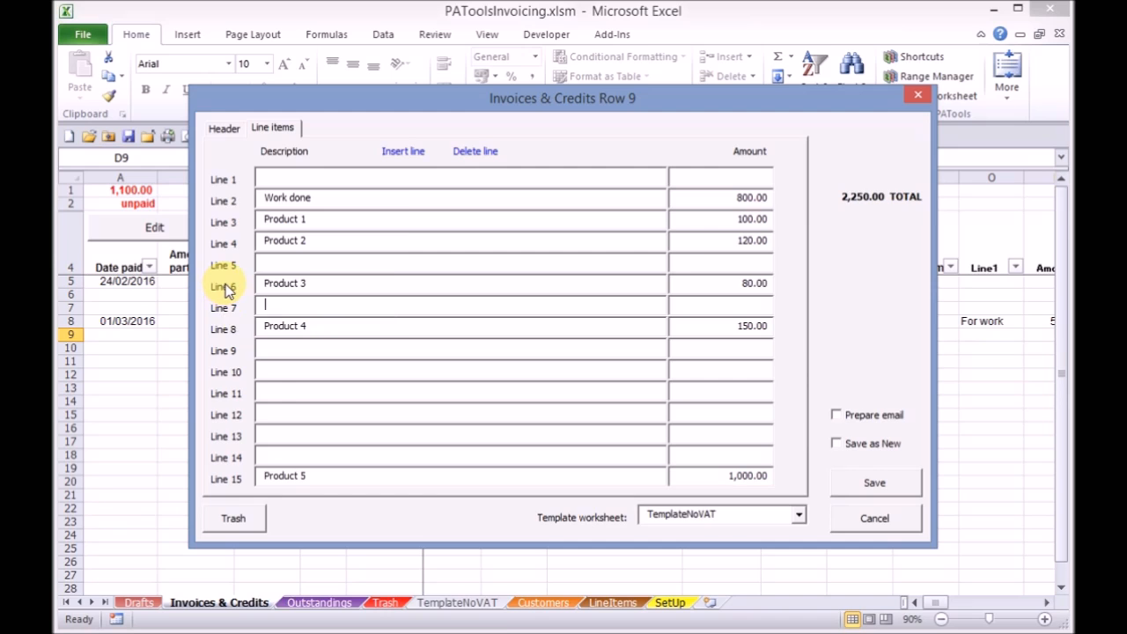
pyautogui.rightClick(237, 398)
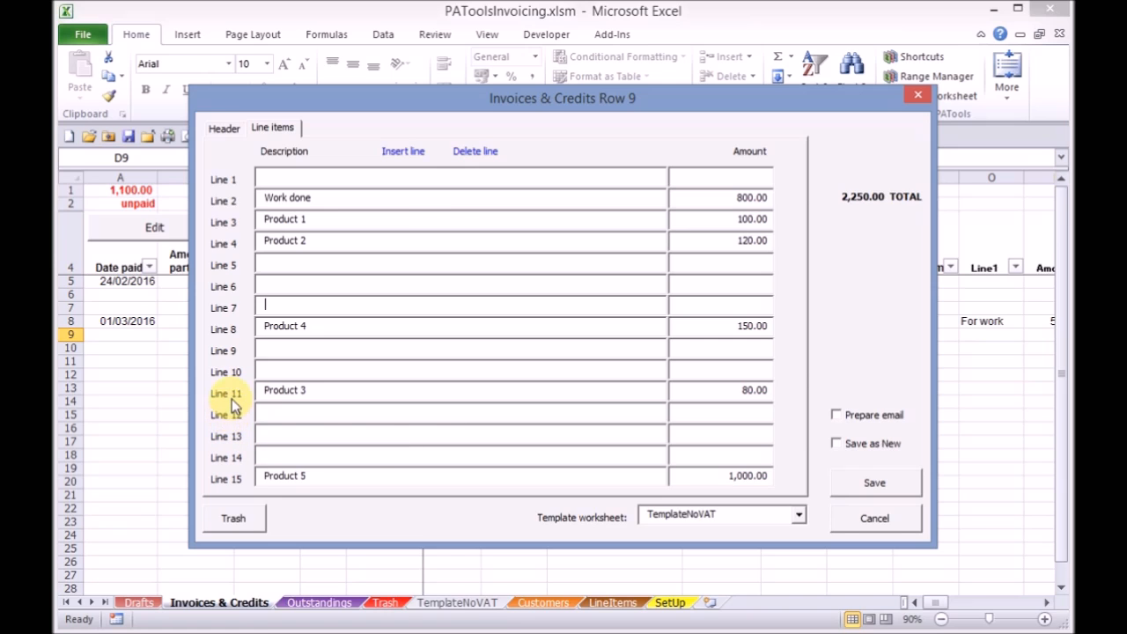
pyautogui.rightClick(231, 392)
pyautogui.click(232, 370)
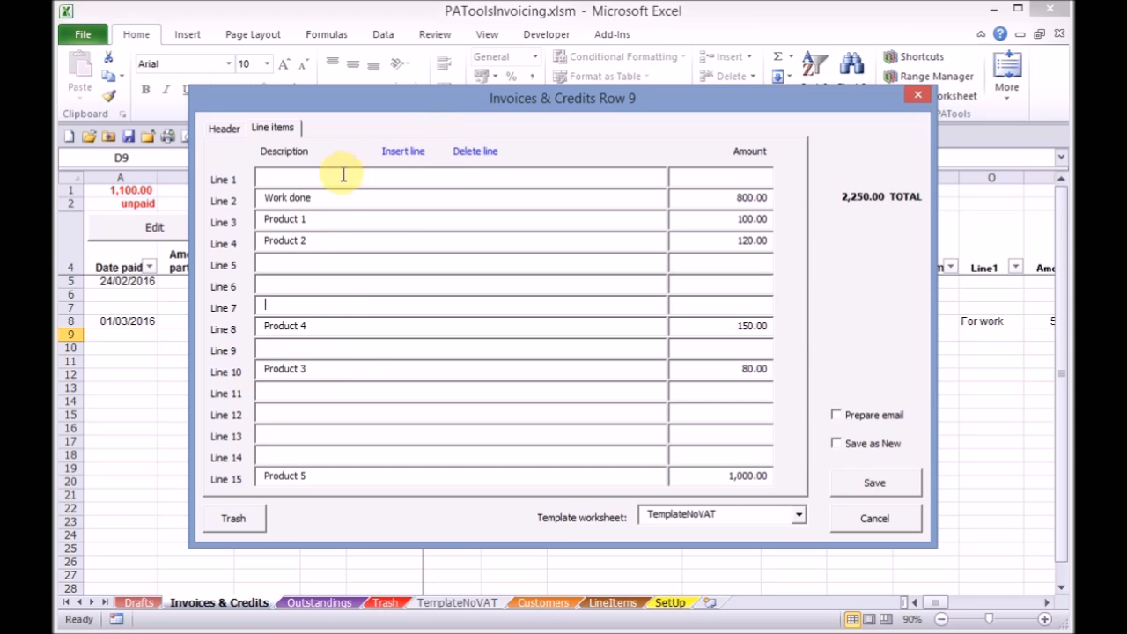
pyautogui.click(475, 153)
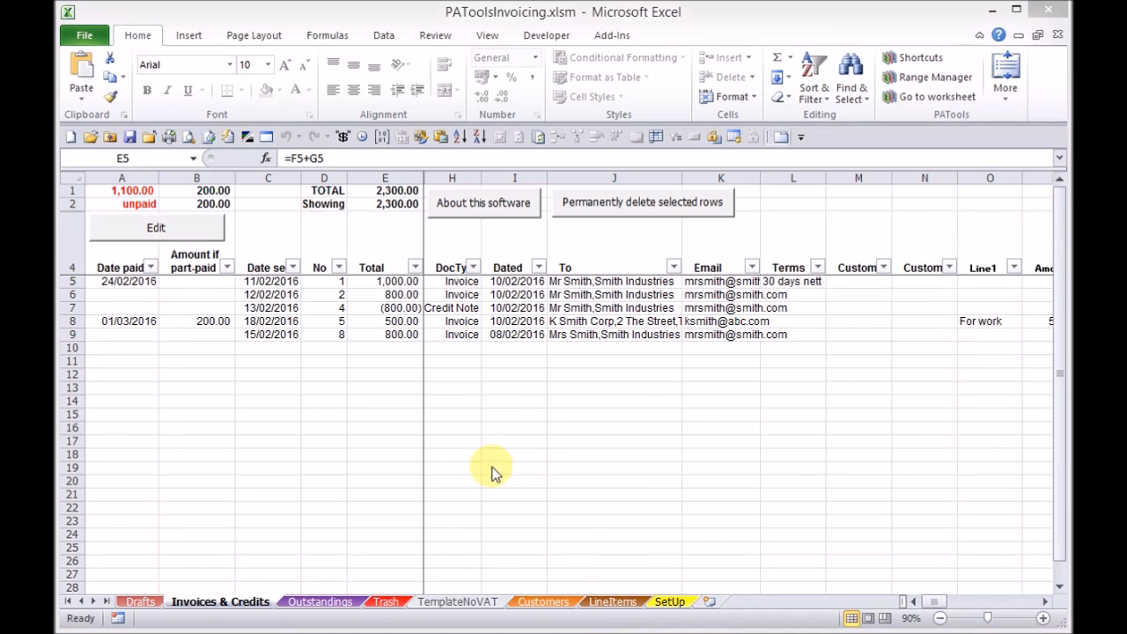
# Open the row 9 invoice for editing and enter "20 miles @ 30p" as the line 3 description
pyautogui.click(403, 335)
pyautogui.click(154, 227)
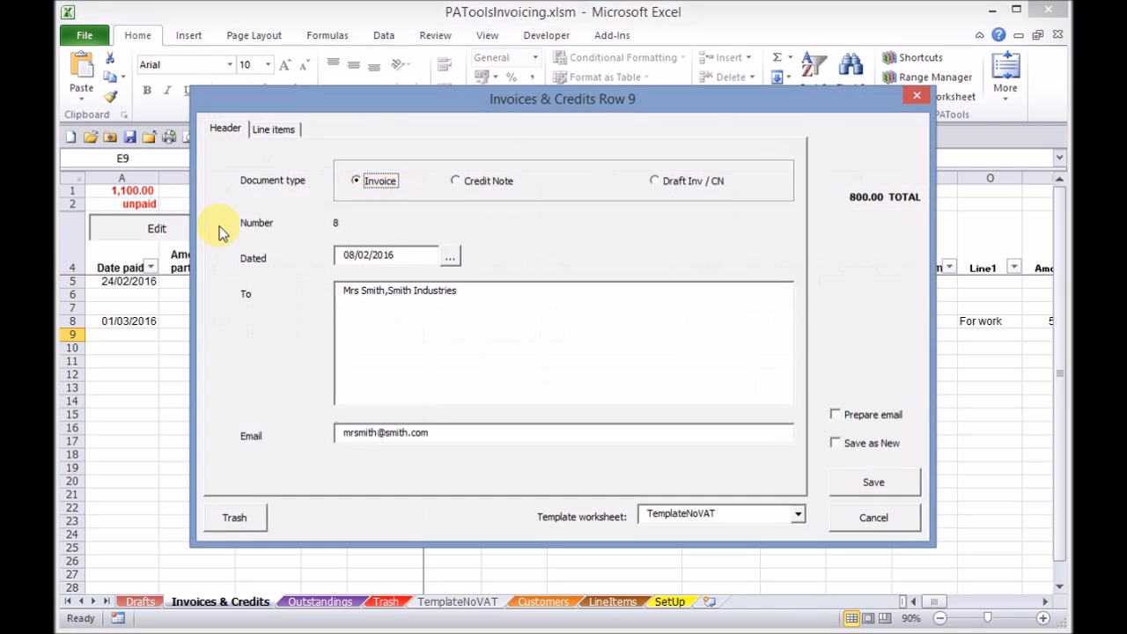
pyautogui.click(280, 130)
pyautogui.click(295, 224)
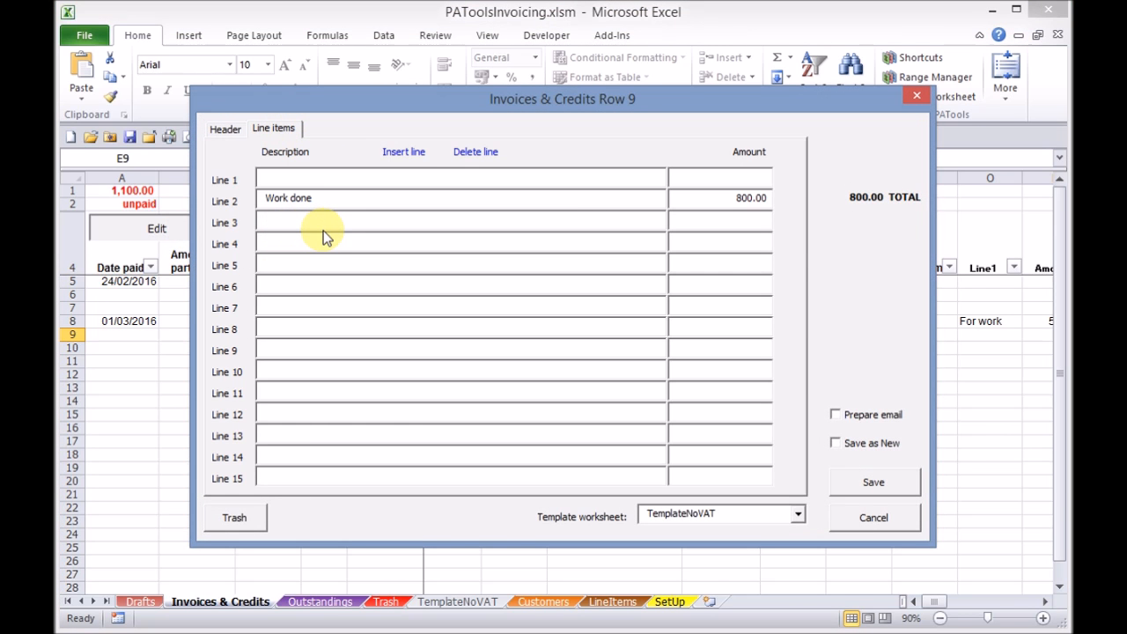
pyautogui.write('20 miles @ 30p')
pyautogui.press('Tab')
# Calculate the line 3 amount from the expression 20*.30 and use the result
pyautogui.doubleClick(702, 230)
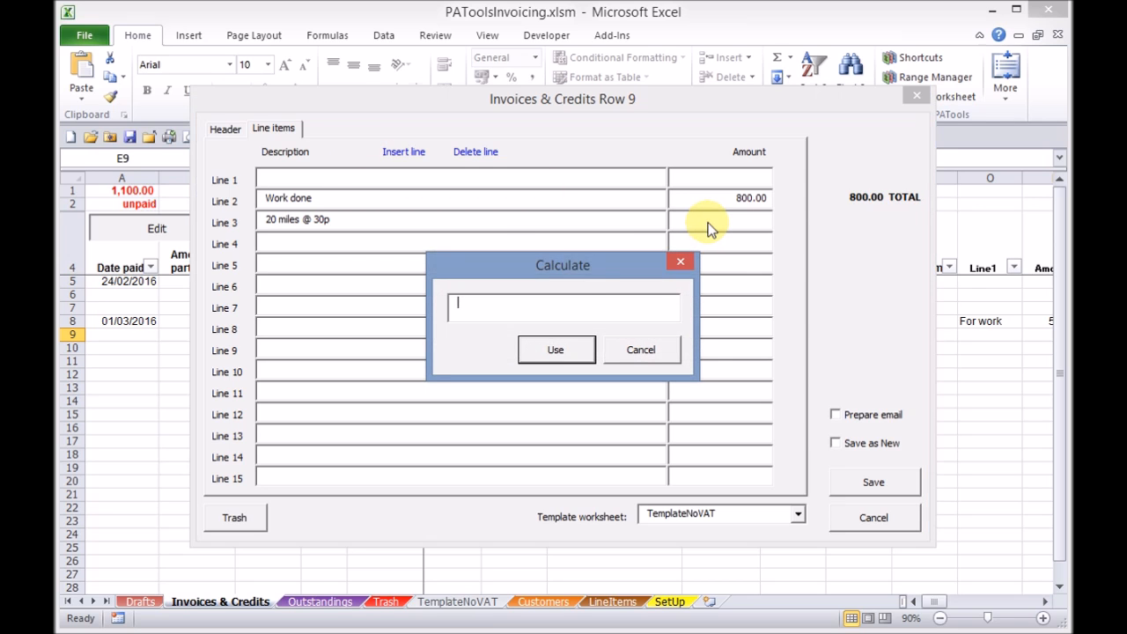
pyautogui.write('20*.30')
pyautogui.press('Return')
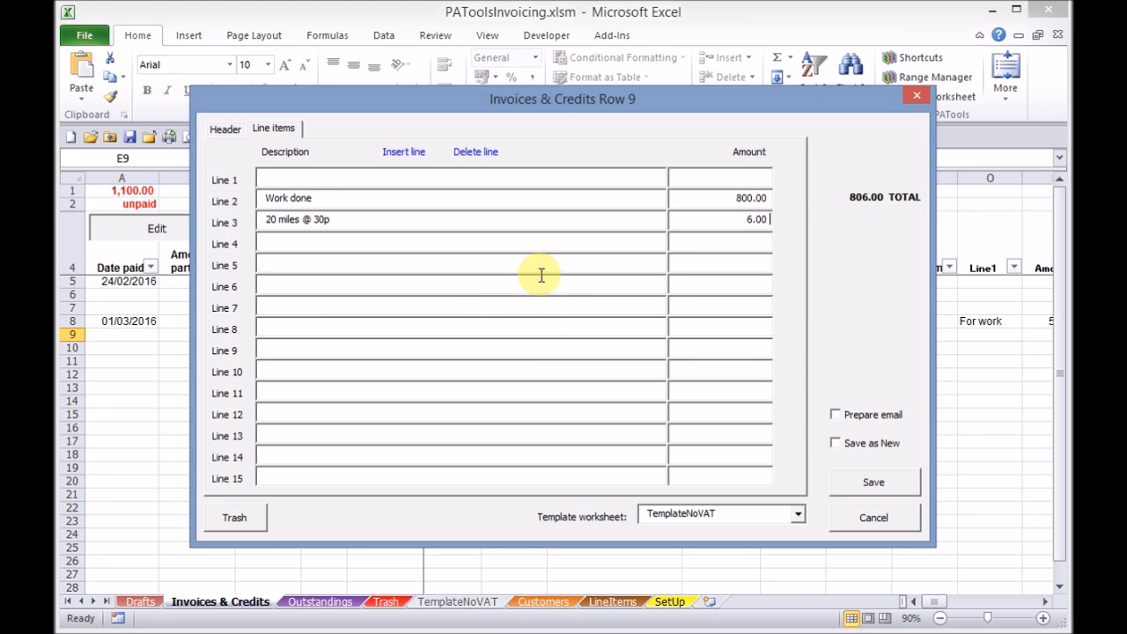
pyautogui.click(874, 487)
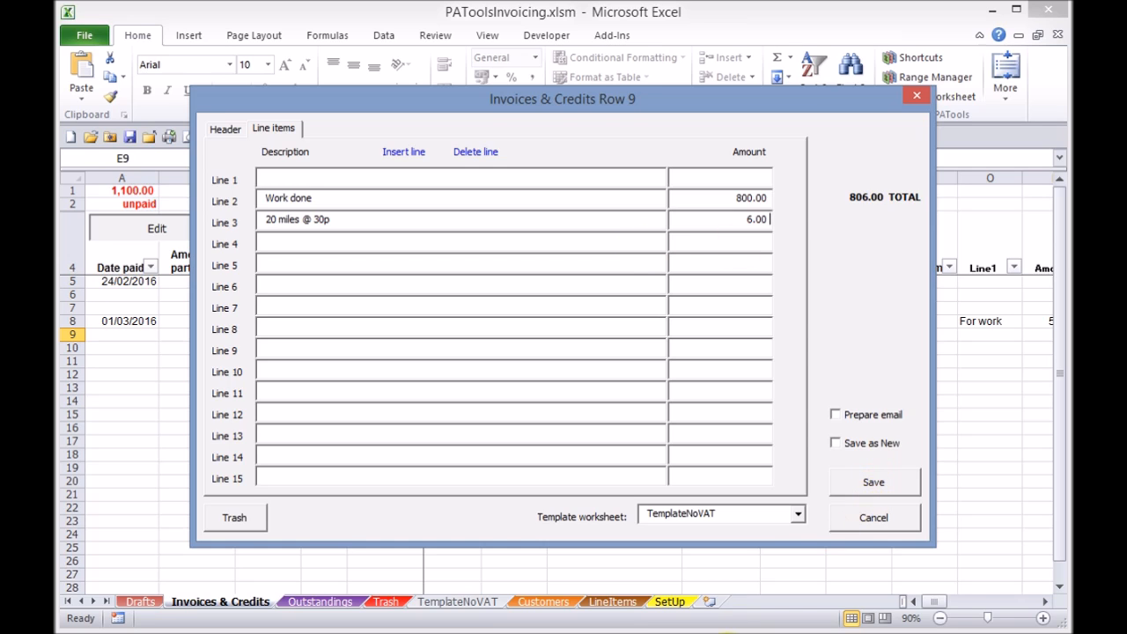